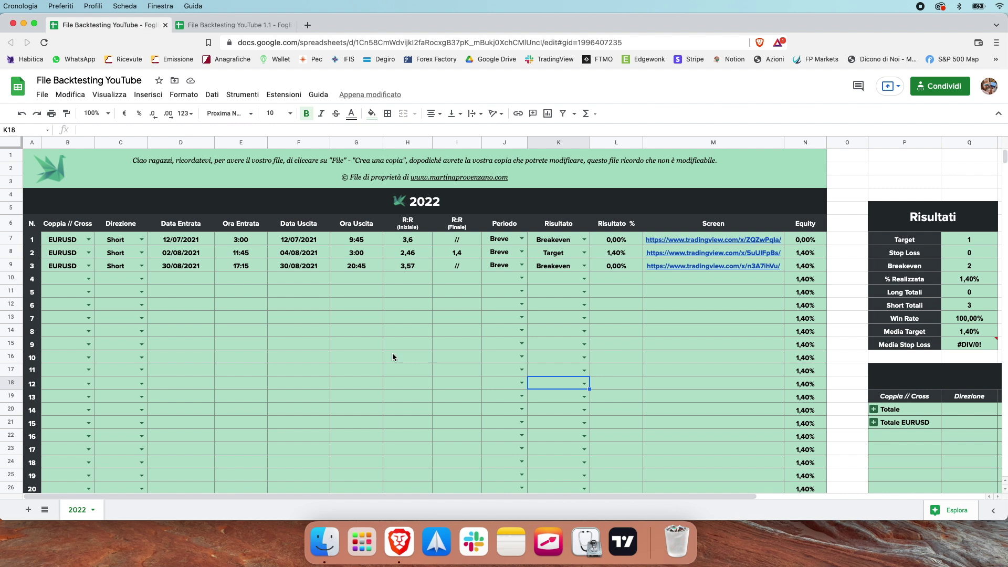
Step: Compare the entry and exit date and time columns of File Backtesting YouTube with those in File Backtesting YouTube 1.1
click(184, 223)
click(251, 223)
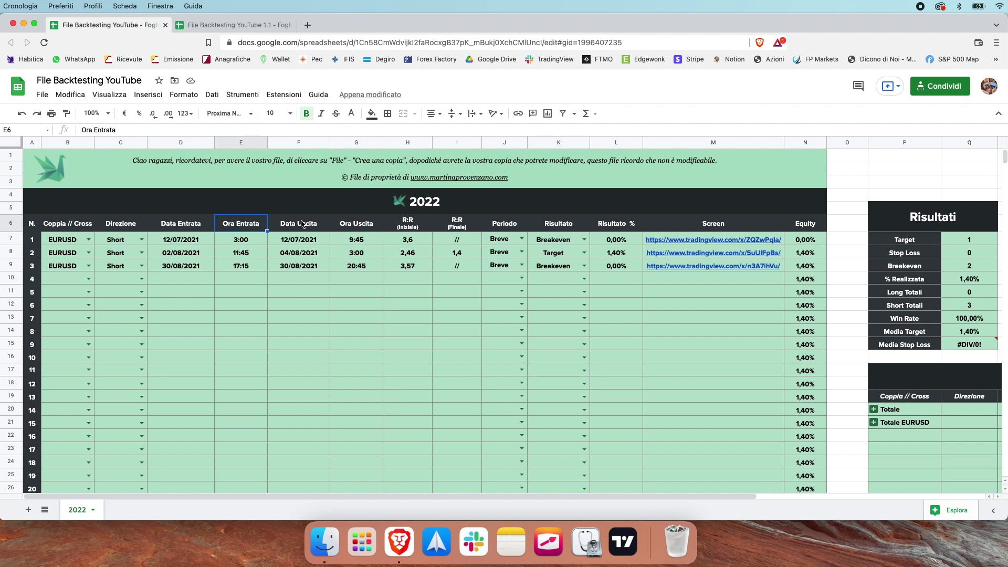
click(303, 224)
click(347, 226)
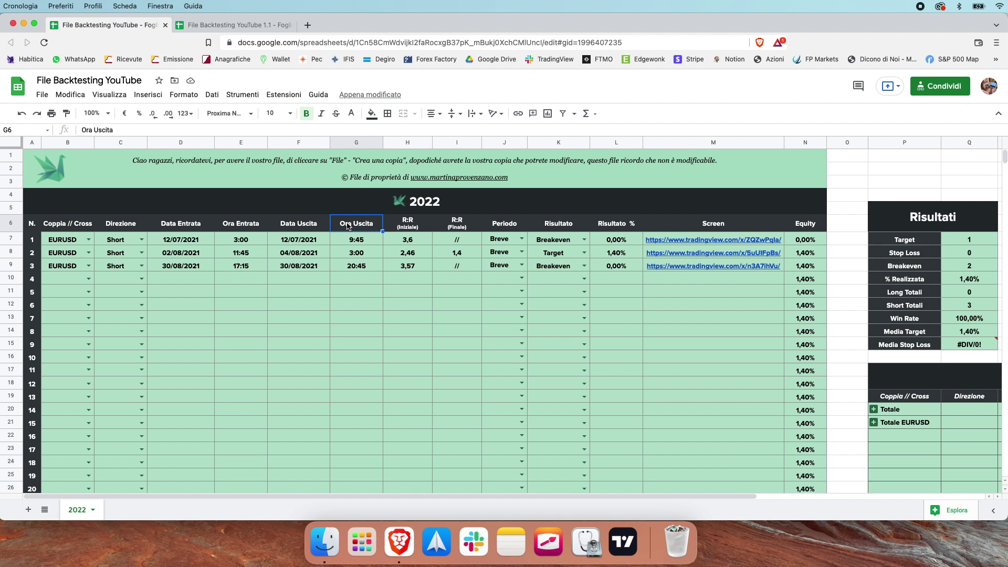
drag(179, 225, 356, 266)
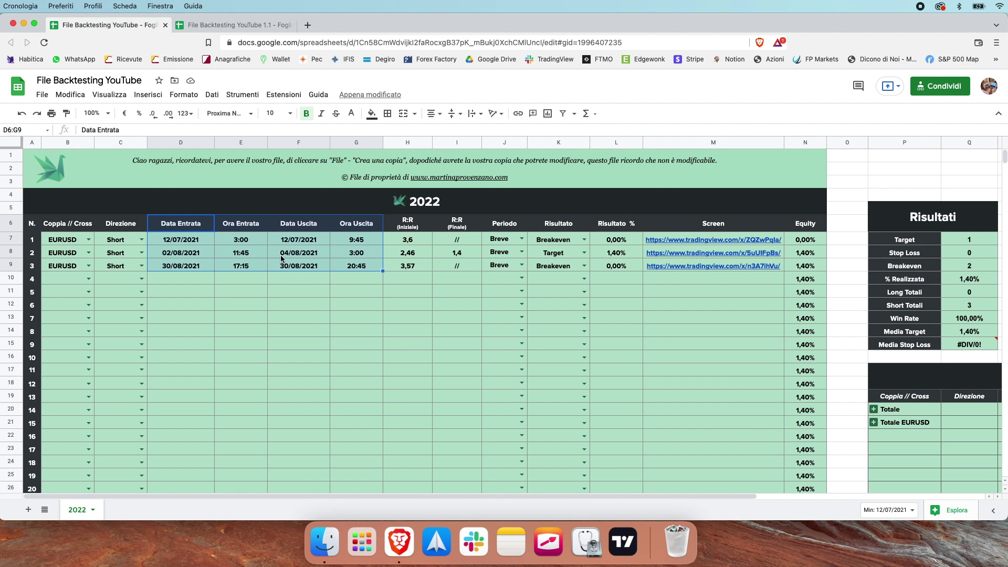
click(237, 25)
drag(181, 226, 367, 267)
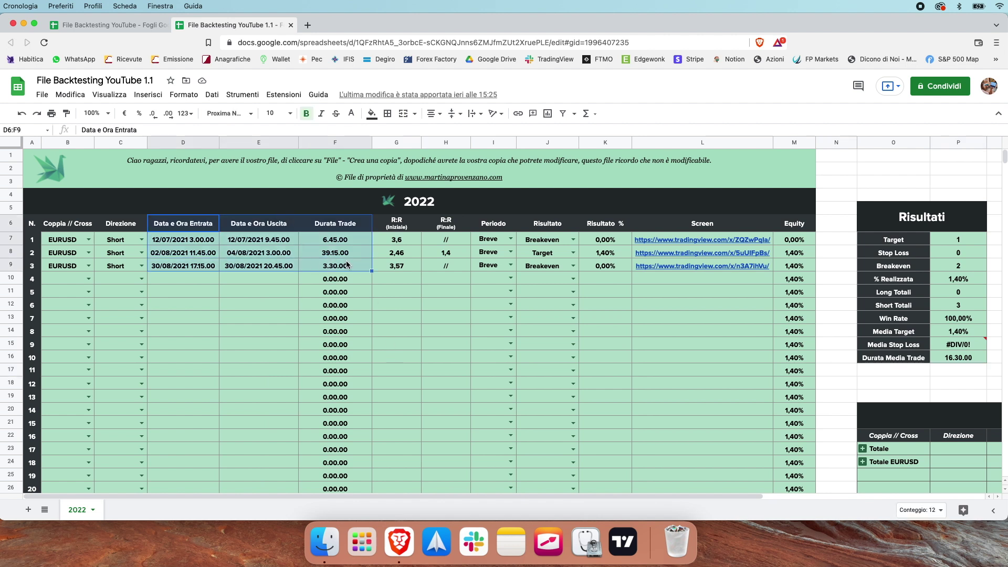
click(441, 330)
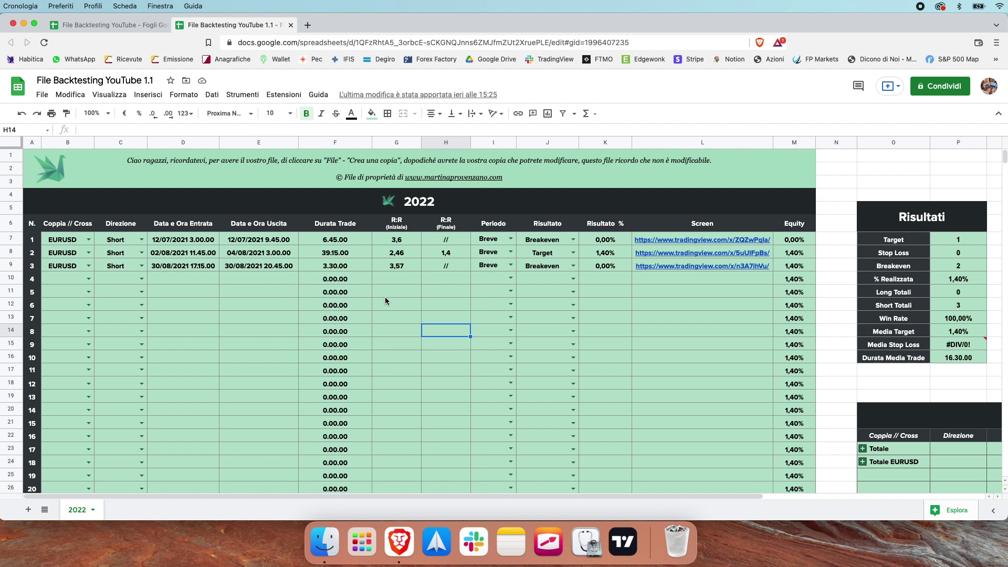
key(ctrl+shift+Tab)
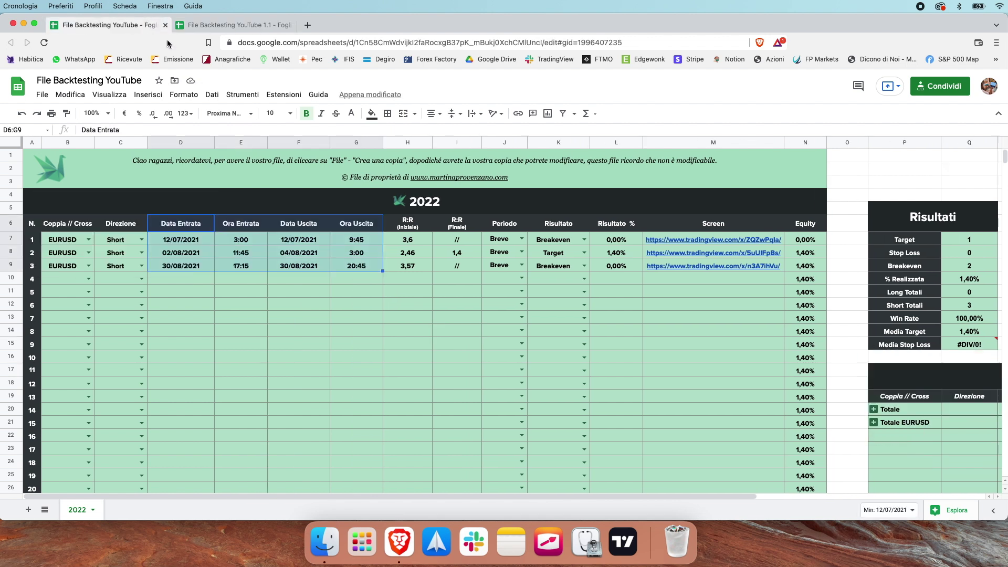
click(364, 287)
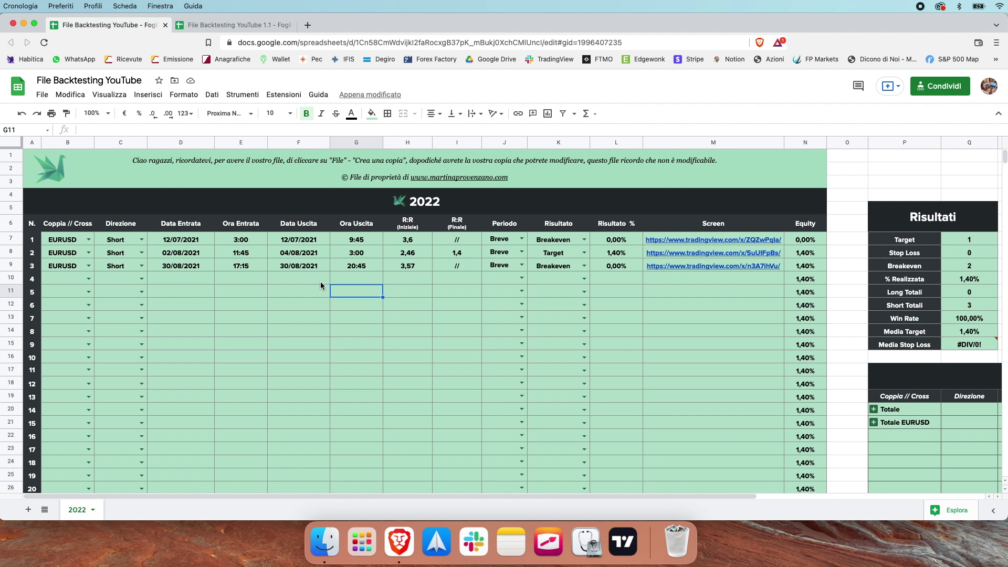
key(ctrl+Tab)
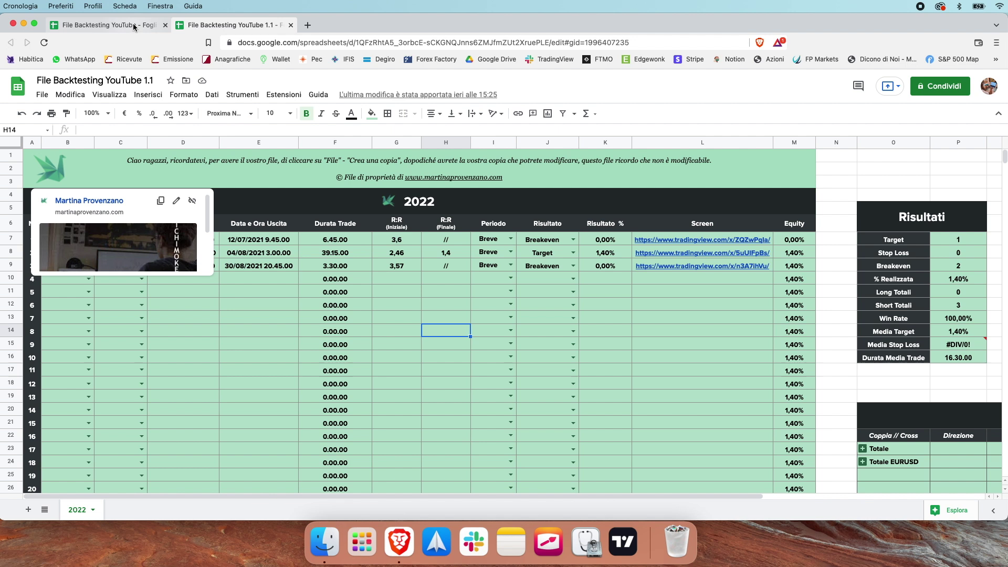
click(105, 25)
click(287, 307)
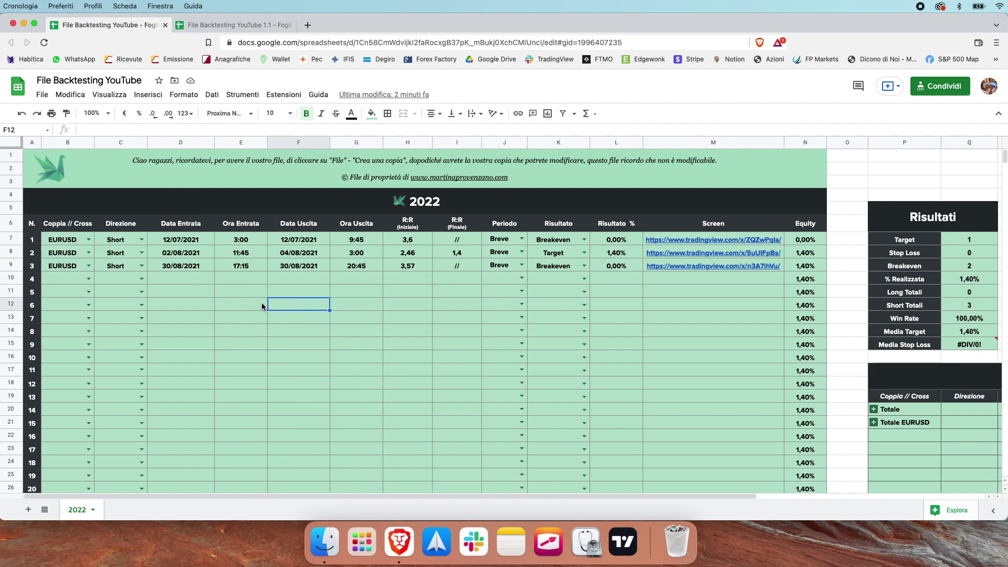
Step: Rename the Data Entrata column header in D6 as "Data e Ora Entrata"
double_click(204, 227)
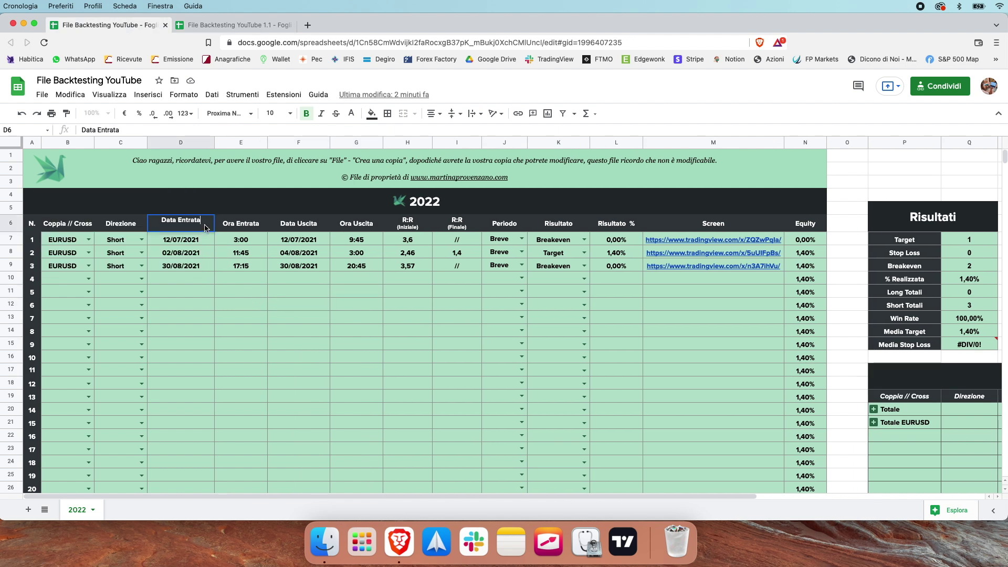
click(175, 220)
text(e Ora)
key(BackSpace)
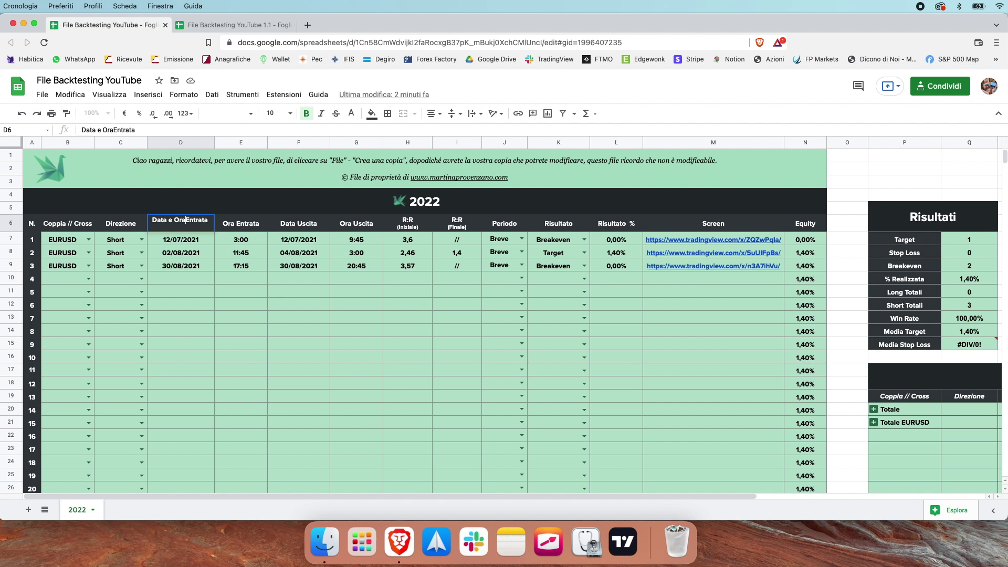
key(Return)
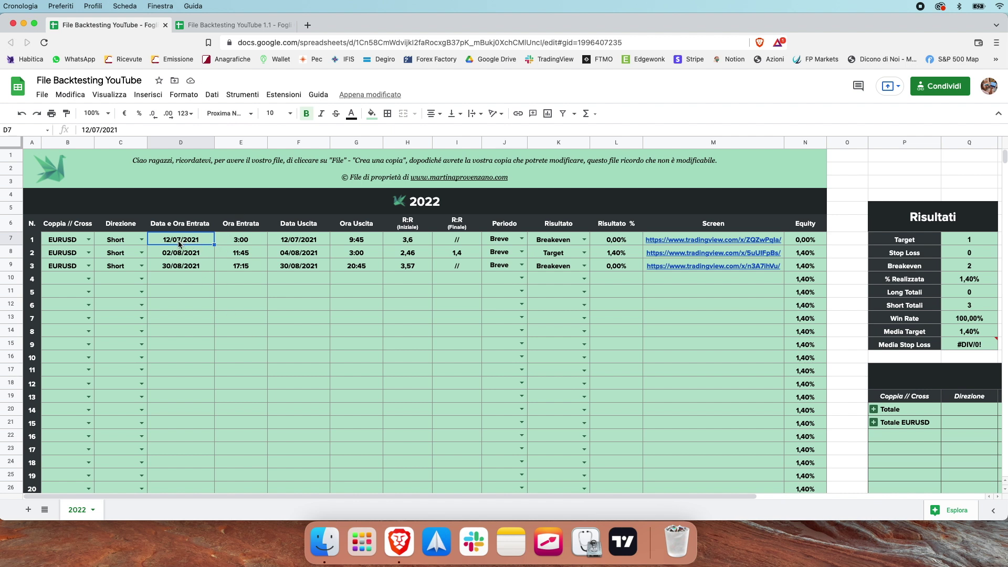
Step: Apply the Data ora number format to the first trade's entry date in D7 and widen column D to fit it
click(188, 98)
mouse_move(290, 142)
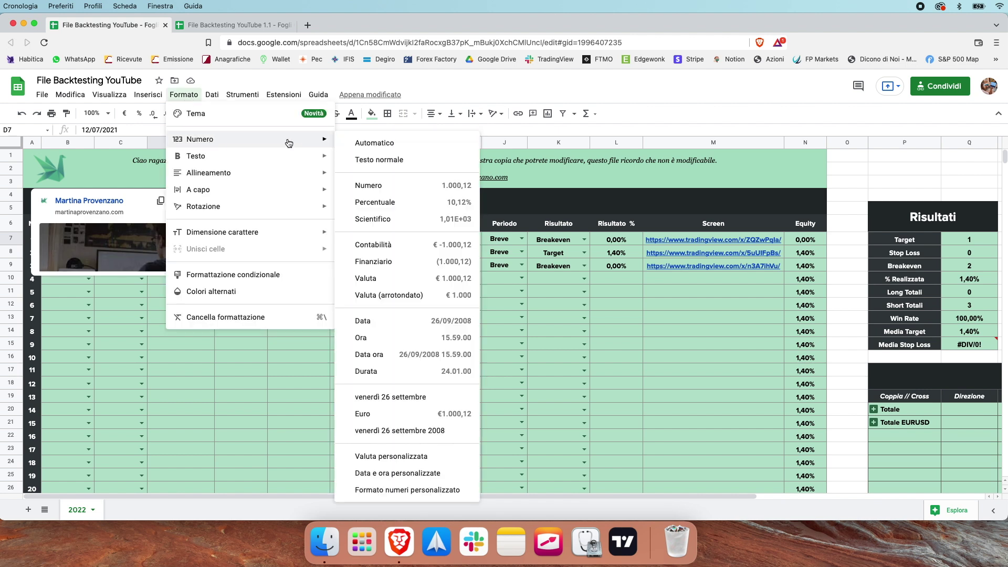
click(386, 356)
click(298, 345)
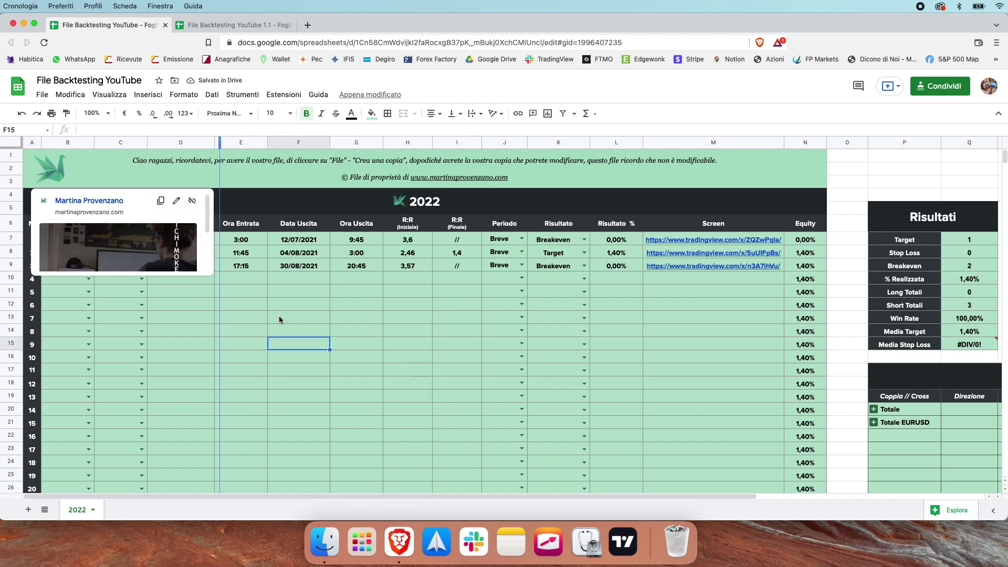
click(296, 317)
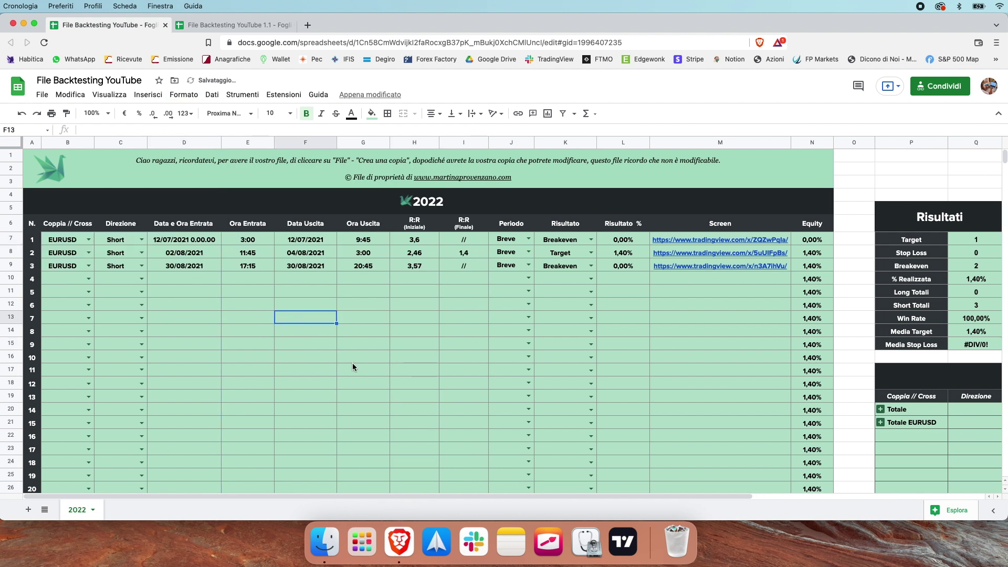
Step: Set the entry time of the first trade in D7 to 3.00.00, keeping the date 12/07/2021
double_click(195, 241)
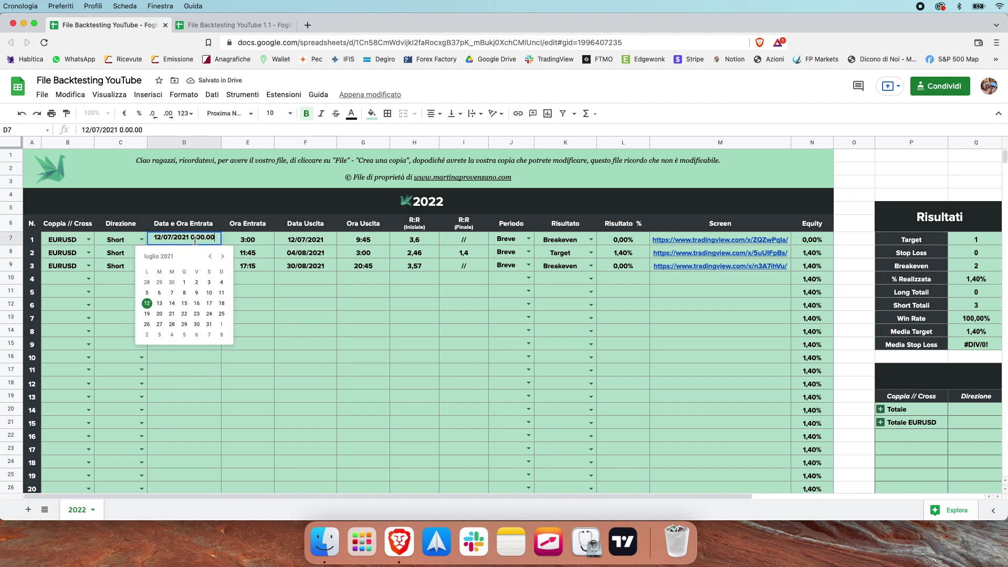
text(3)
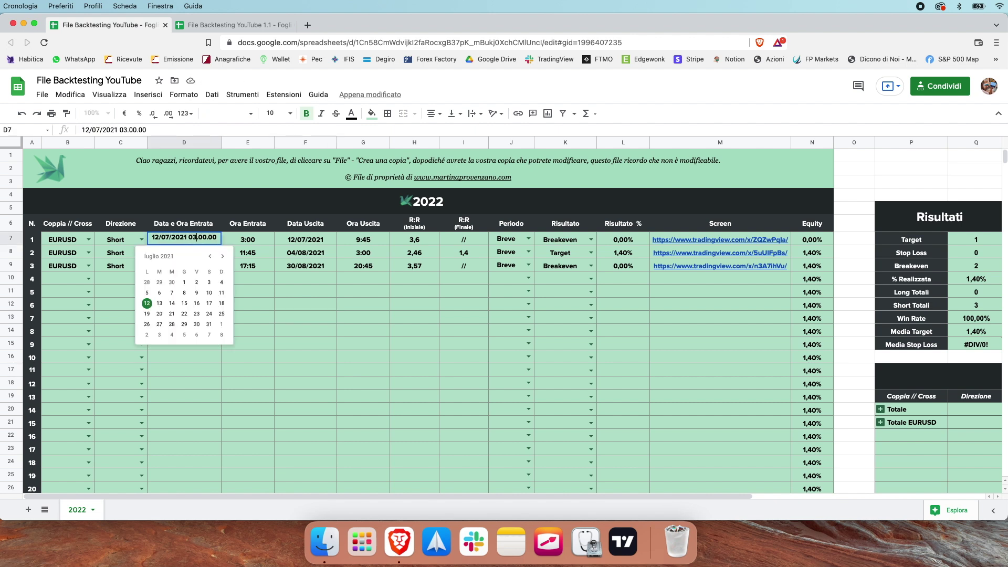
key(Return)
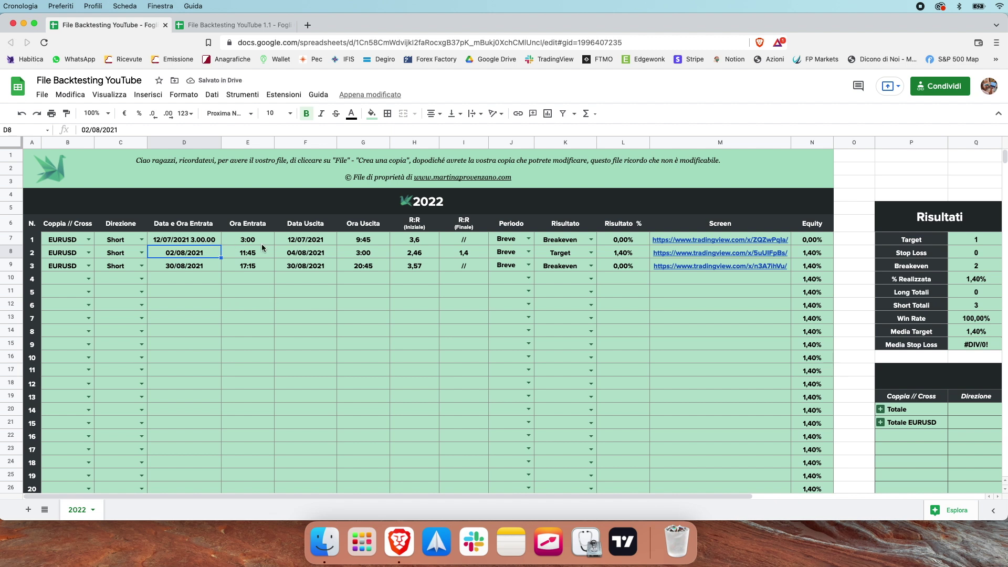
click(207, 241)
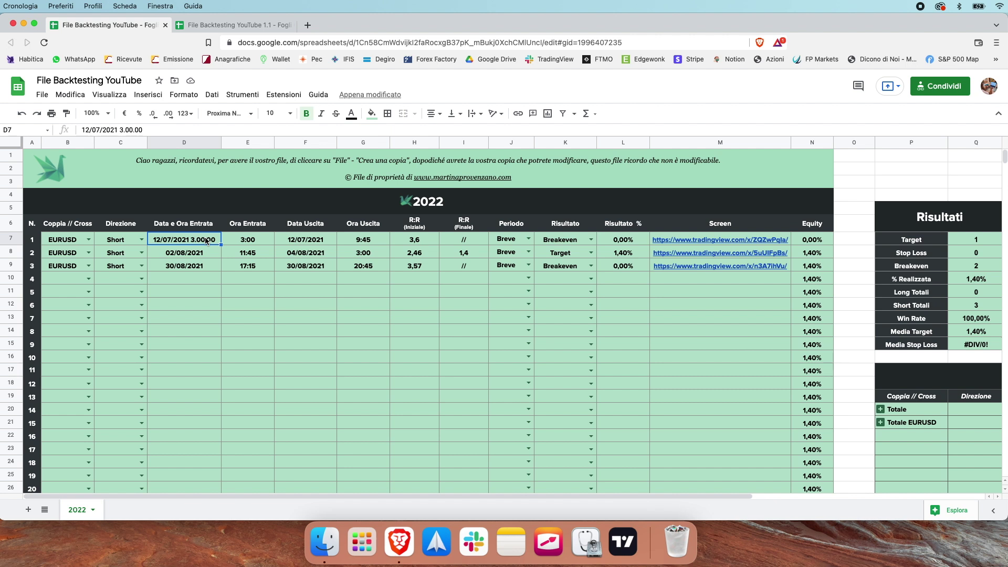
Step: Format the second trade's entry date in D8 as Data ora and set its time to 11.45.00
click(209, 257)
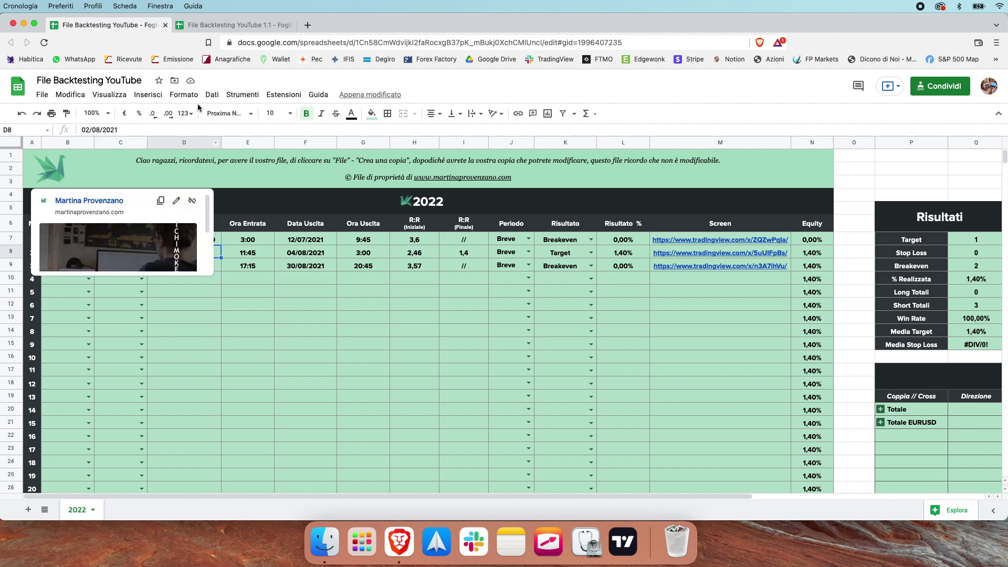
click(184, 94)
mouse_move(251, 143)
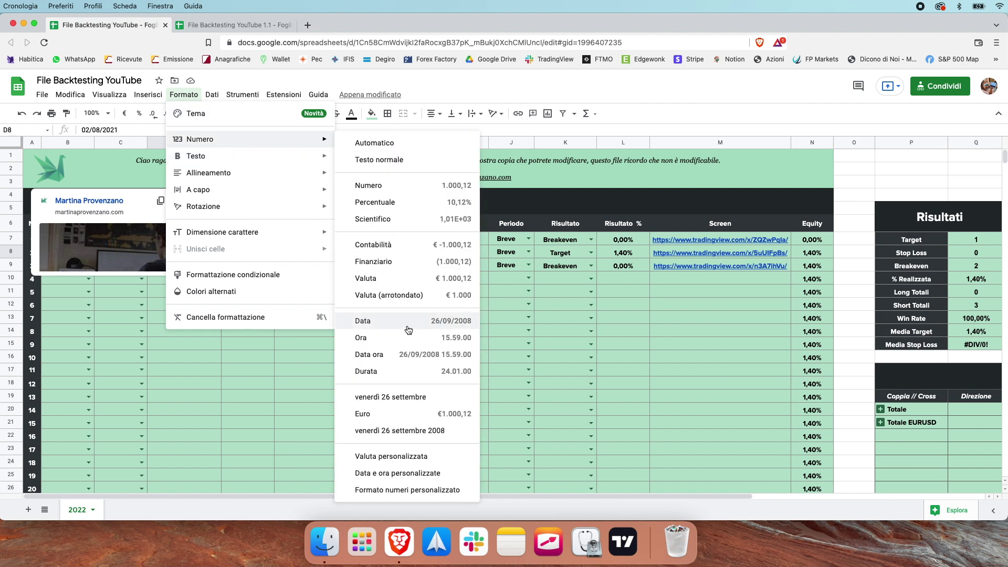
click(344, 355)
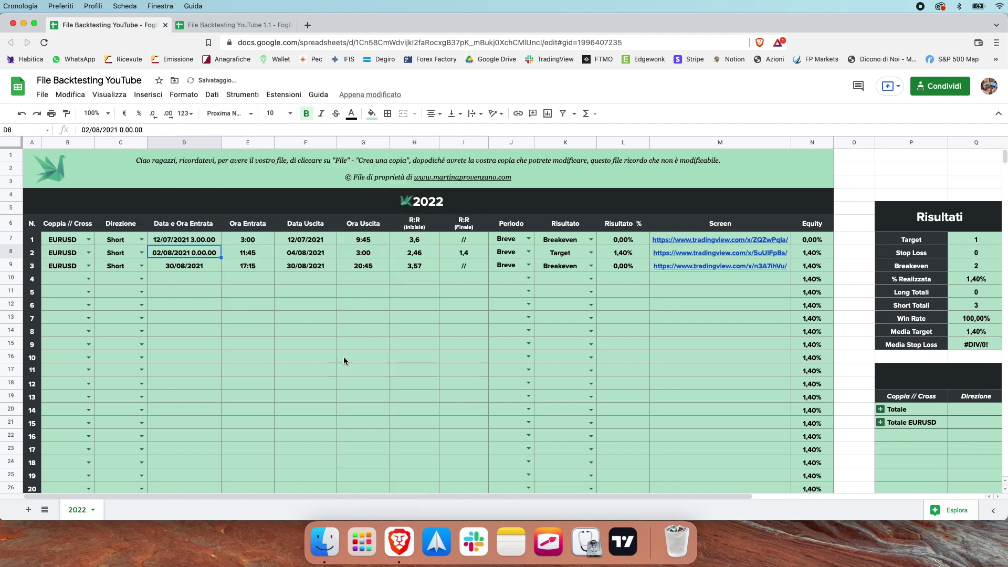
double_click(196, 252)
text(11.)
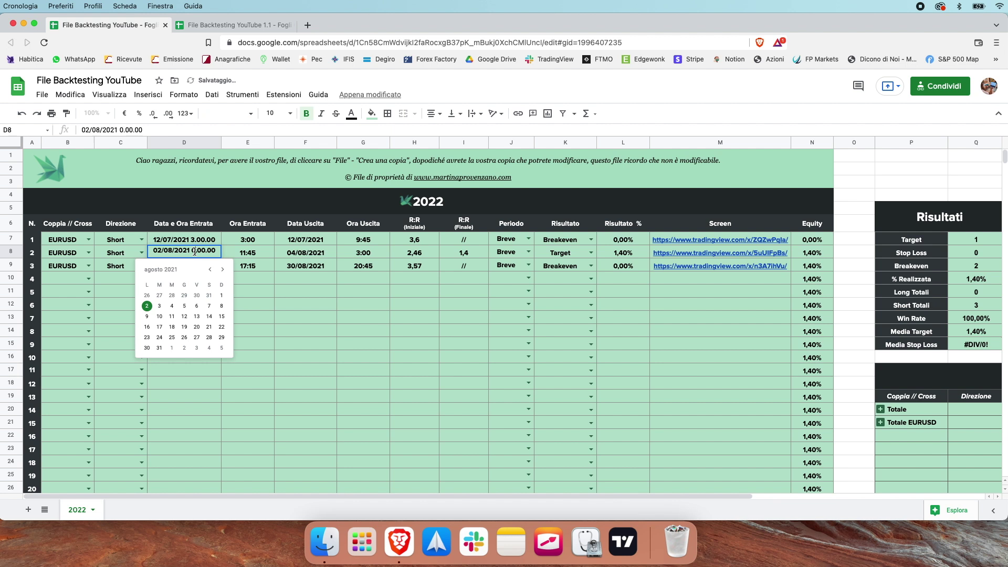
text(45)
key(Return)
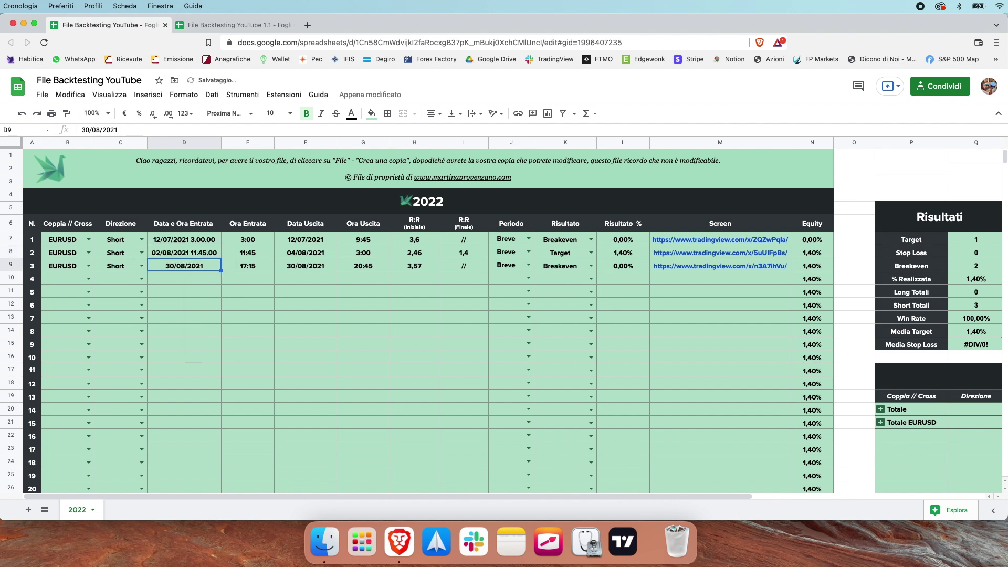
Step: Format the third trade's entry date in D9 as Data ora and set its time to 17.15.00
click(183, 95)
mouse_move(221, 139)
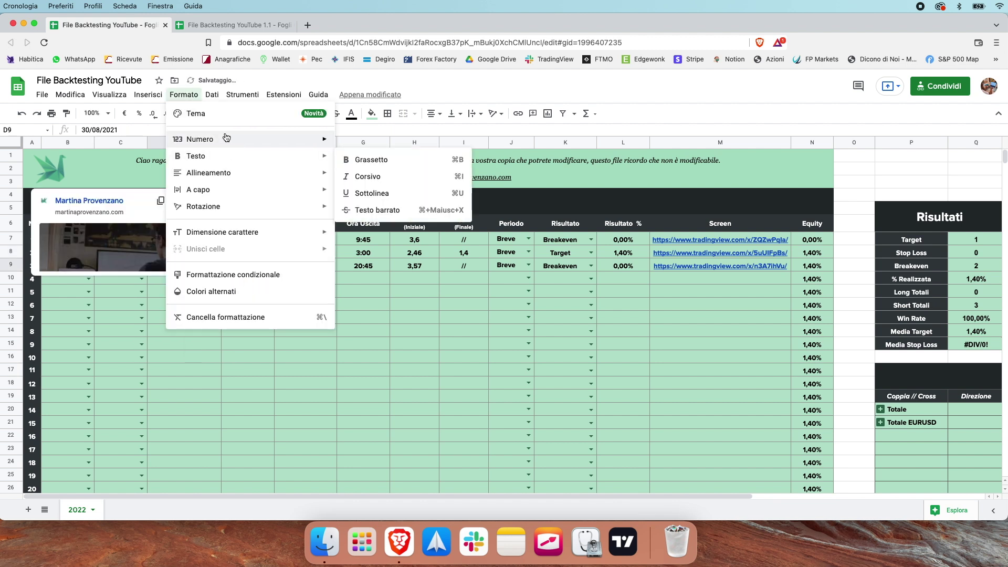
click(381, 354)
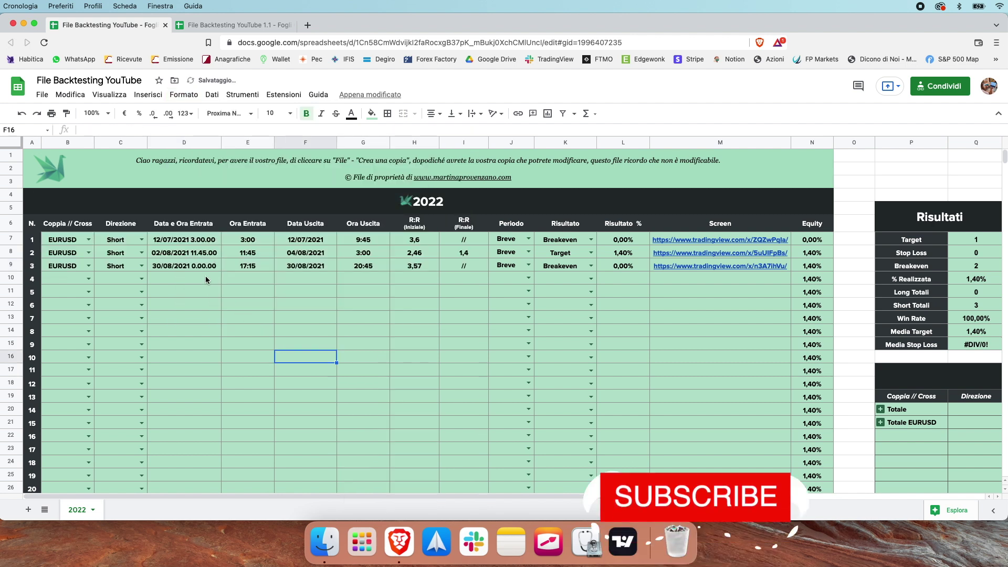
double_click(206, 266)
text(17)
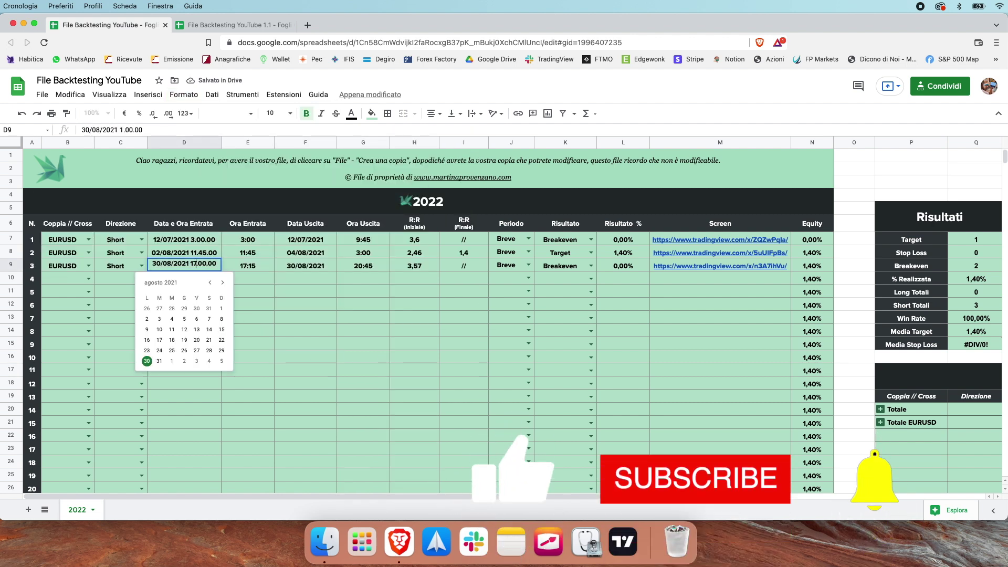
key(Right)
key(Delete)
key(Delete)
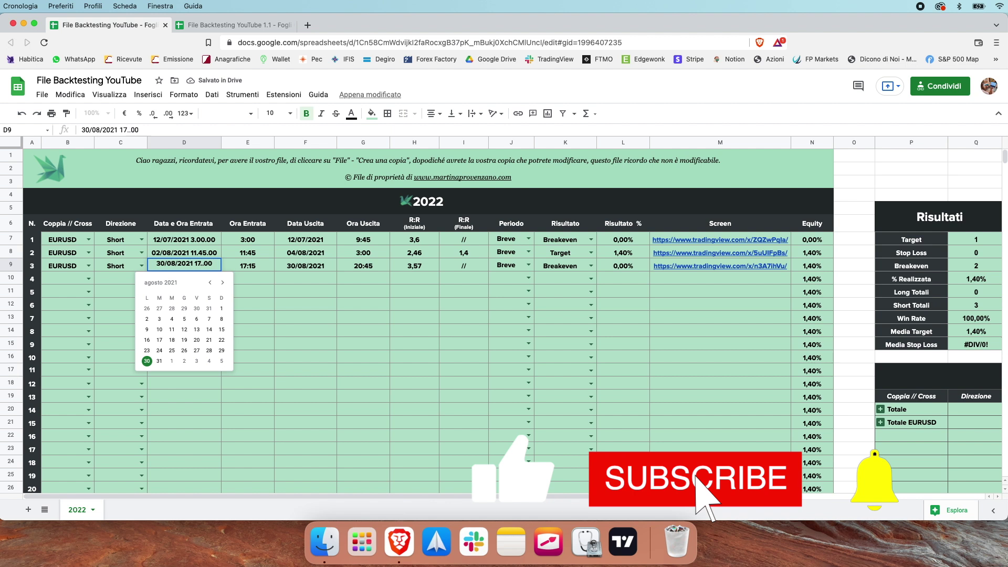
text(15)
click(250, 173)
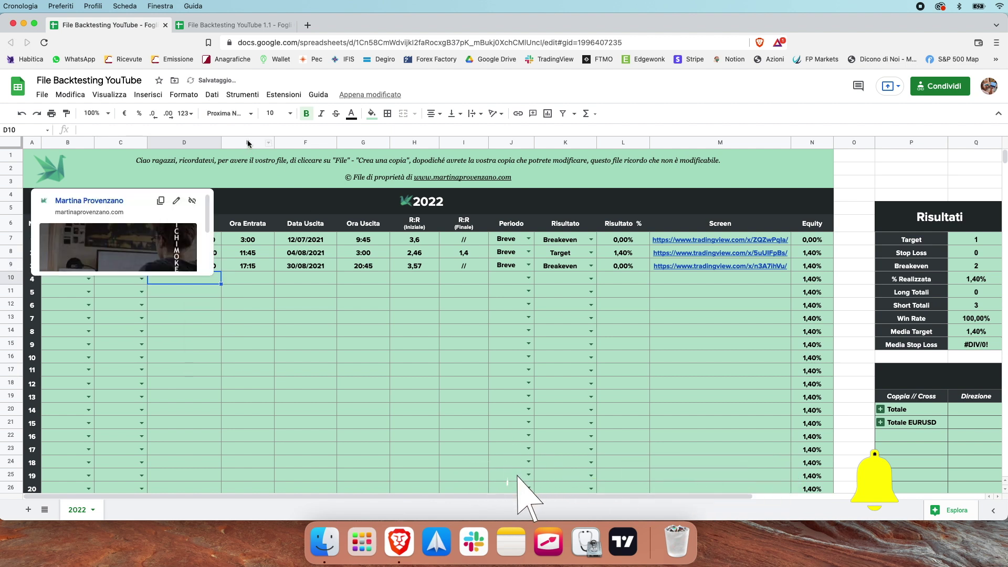
Step: Delete the separate Ora Entrata column (column E) from the 2022 sheet
click(248, 143)
right_click(237, 143)
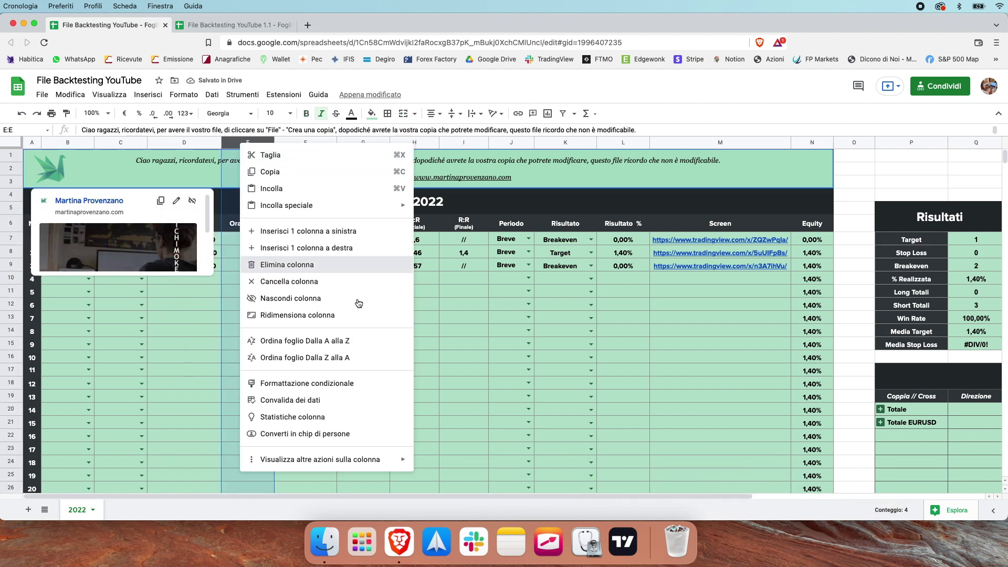
click(322, 265)
click(339, 339)
Step: Rename the Data Uscita header in E6 as "Data e Ora Uscita" and widen column E slightly
double_click(251, 221)
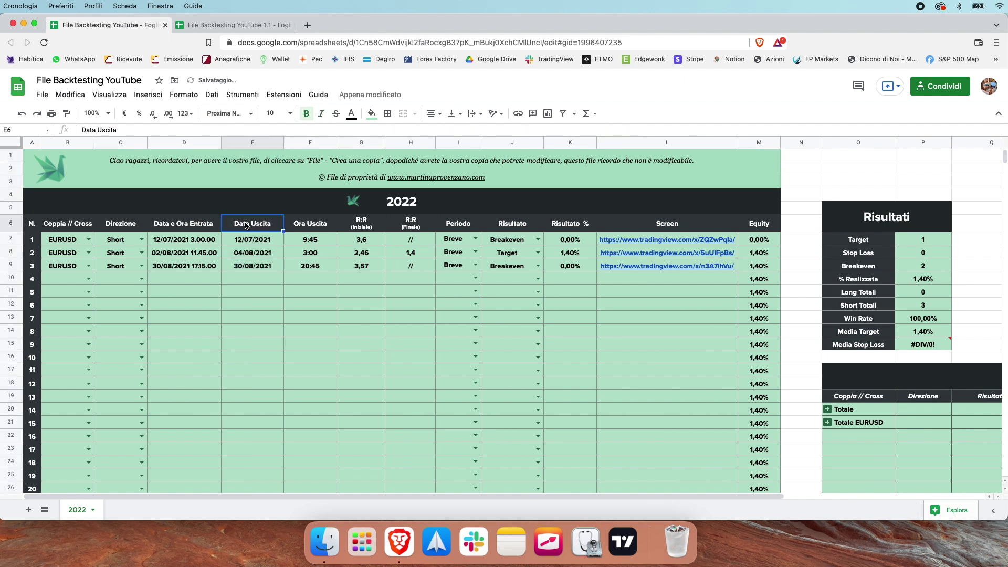
click(251, 221)
text(e Ora)
key(Return)
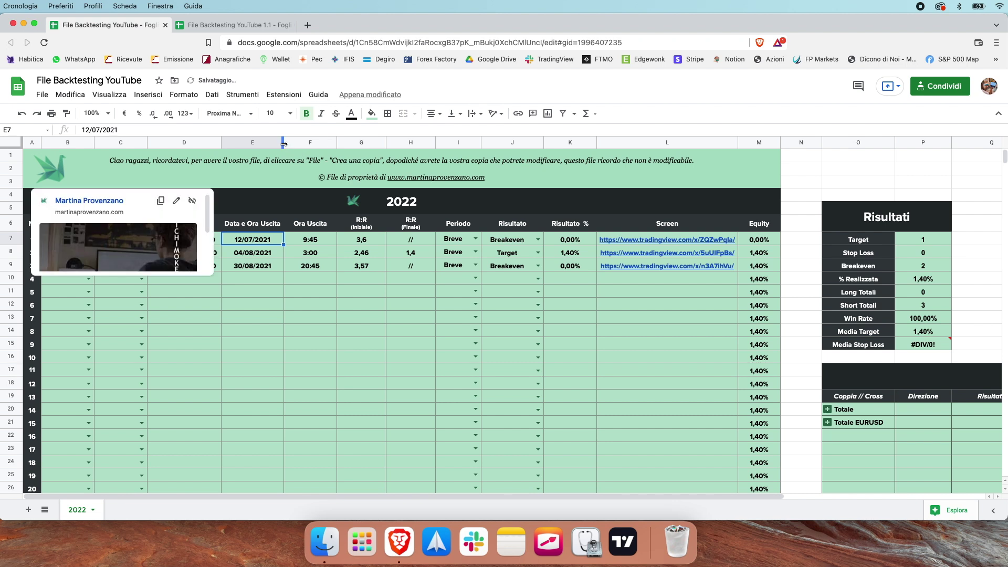
drag(283, 143, 291, 143)
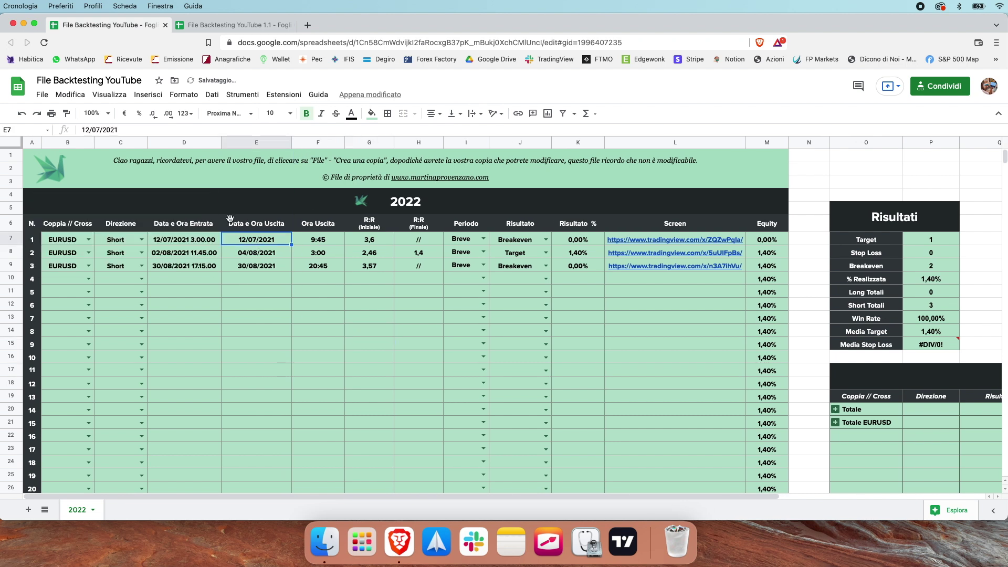
Step: Apply the Data ora number format to the first trade's exit date in E7
click(179, 95)
mouse_move(199, 139)
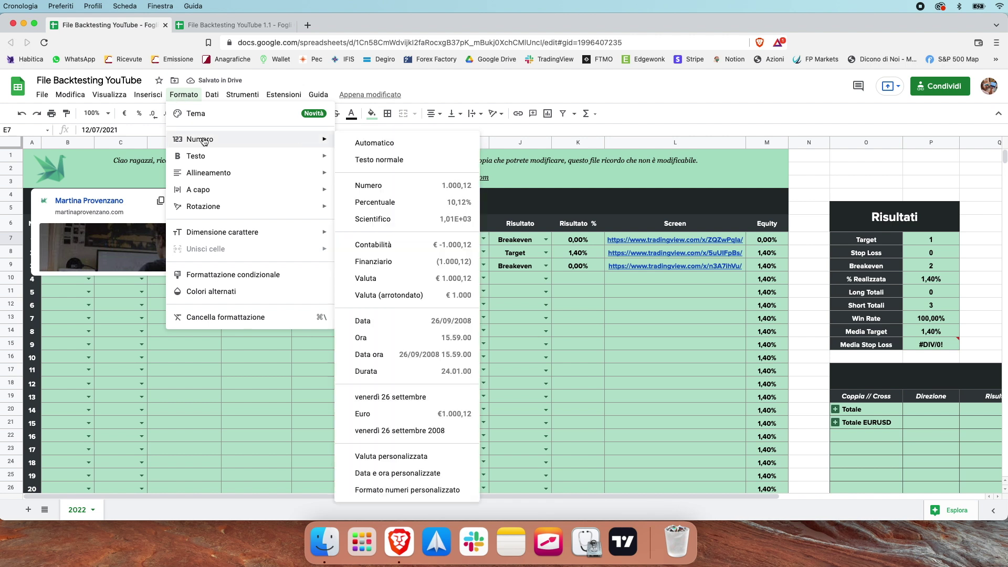
click(374, 358)
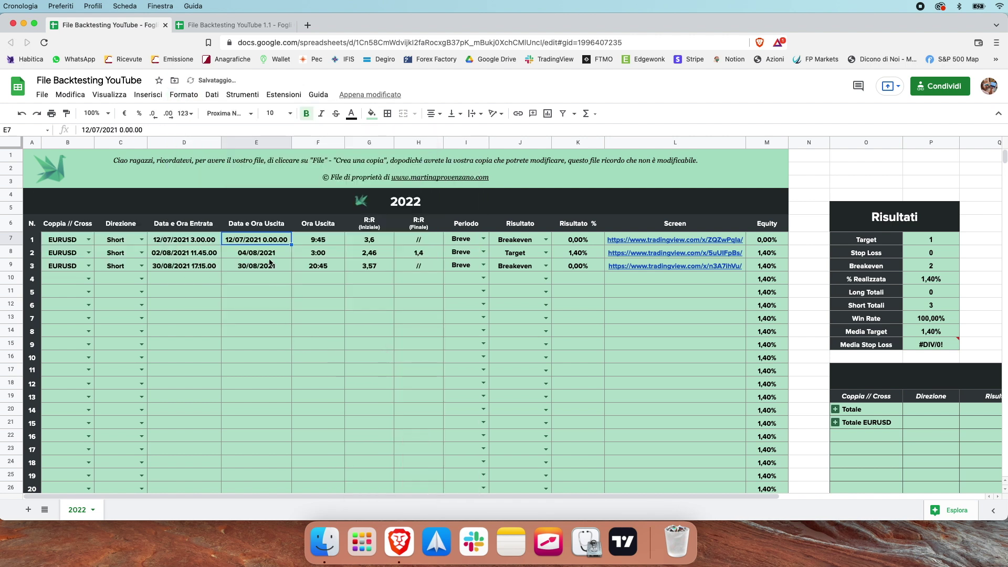
Step: Set the time of the first trade's exit date in E7 to 9.45.00
double_click(268, 242)
key(BackSpace)
text(9)
key(BackSpace)
key(BackSpace)
text(45)
key(Return)
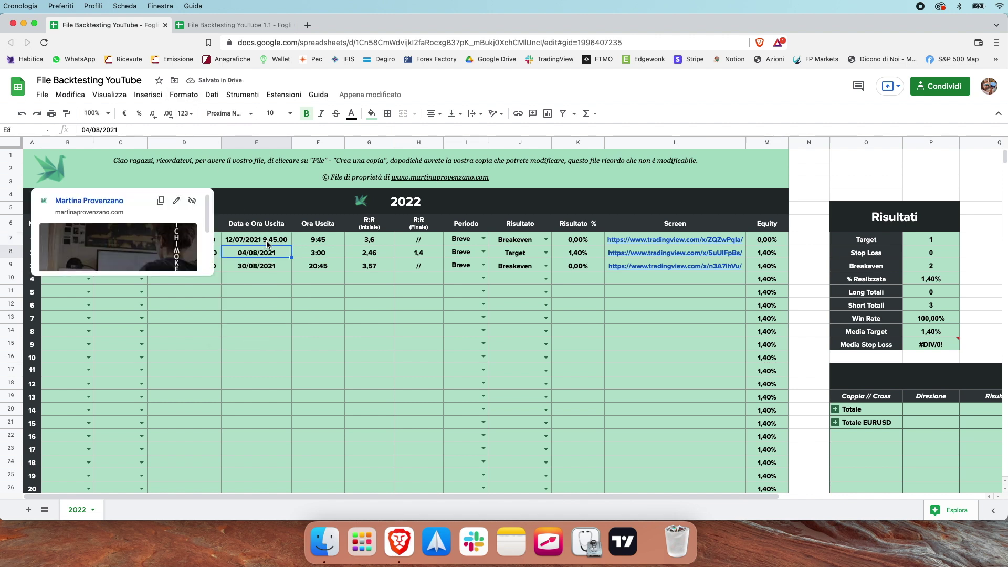
click(290, 243)
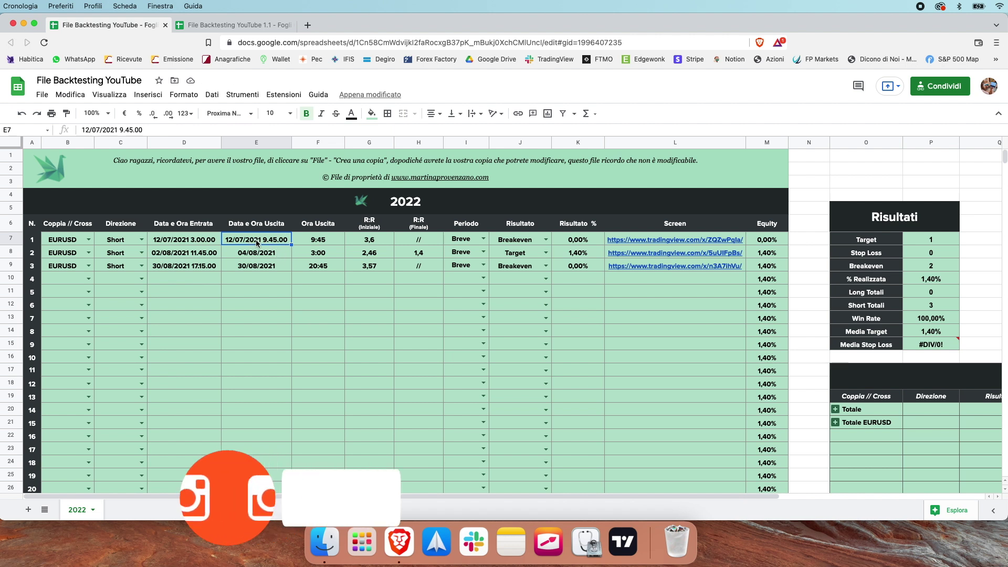
click(190, 100)
mouse_move(205, 140)
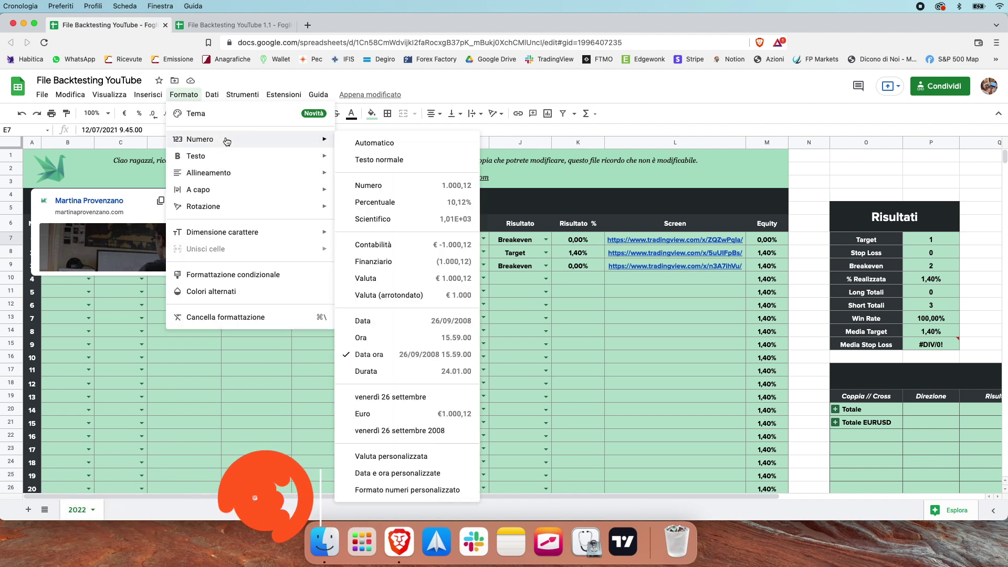
click(296, 372)
Step: Format the second trade's exit date in E8 as Data ora and set its time to 3.00.00
click(265, 252)
click(183, 95)
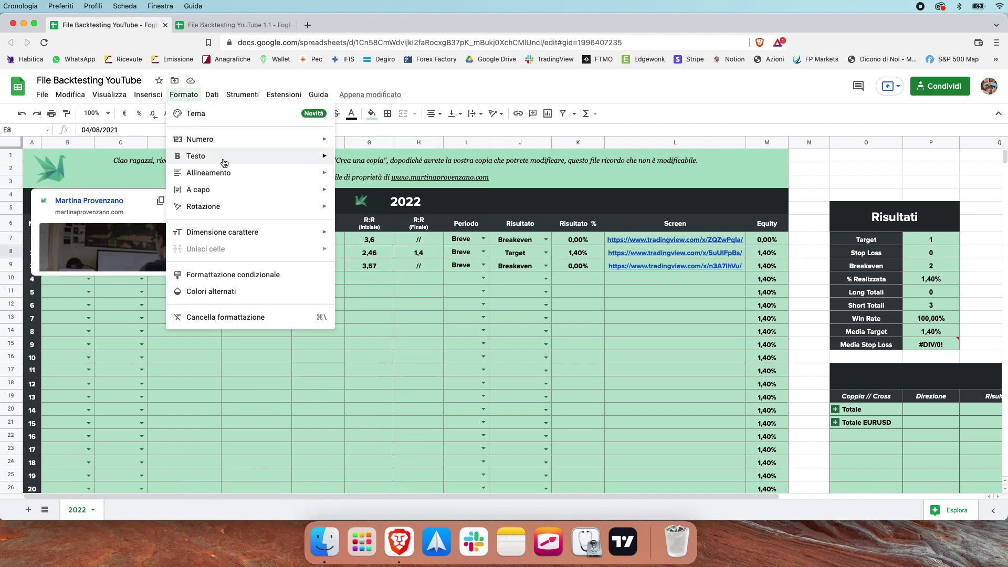
mouse_move(221, 139)
click(391, 354)
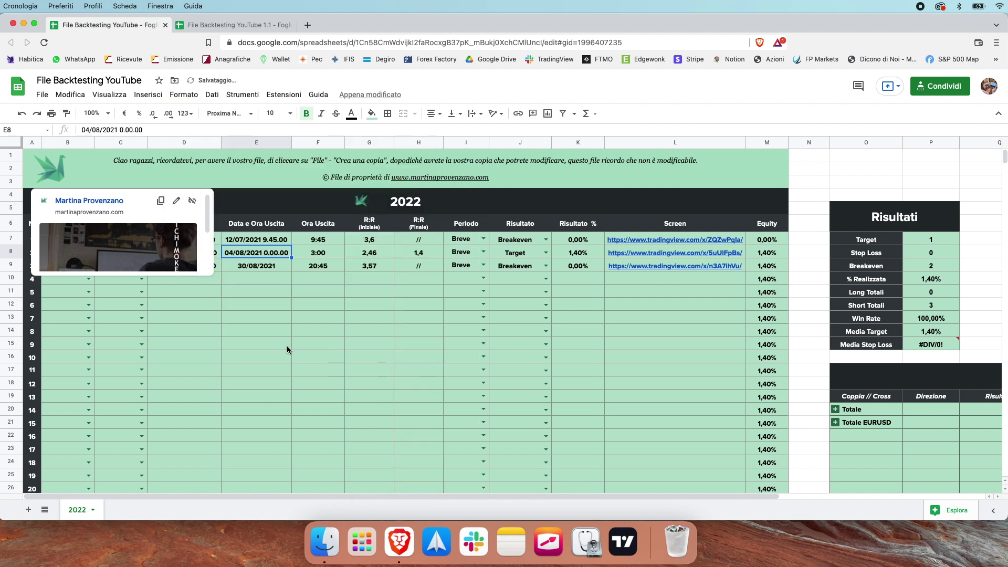
click(287, 350)
double_click(266, 251)
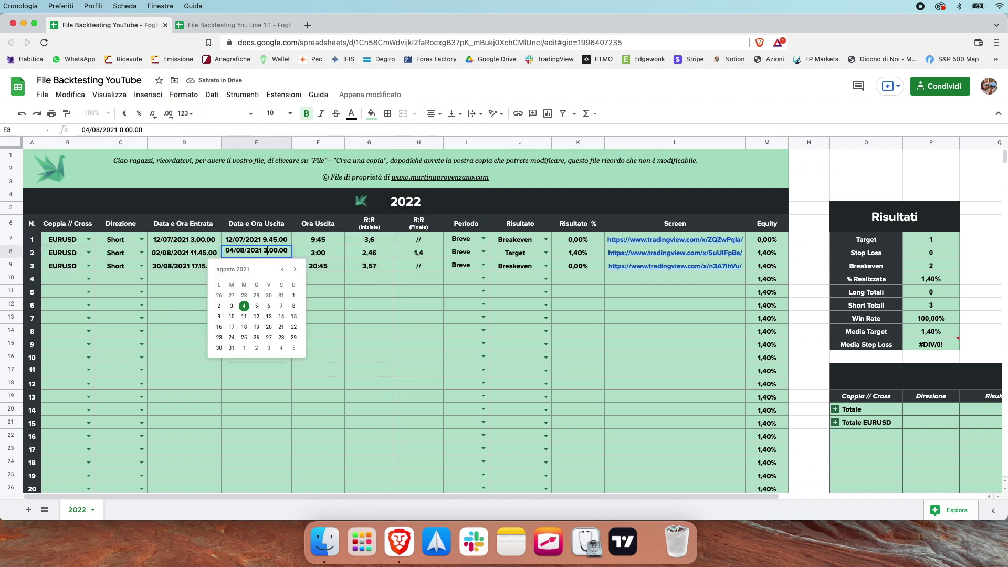
key(Return)
Step: Apply the Data ora number format to the third trade's exit date in E9
click(175, 95)
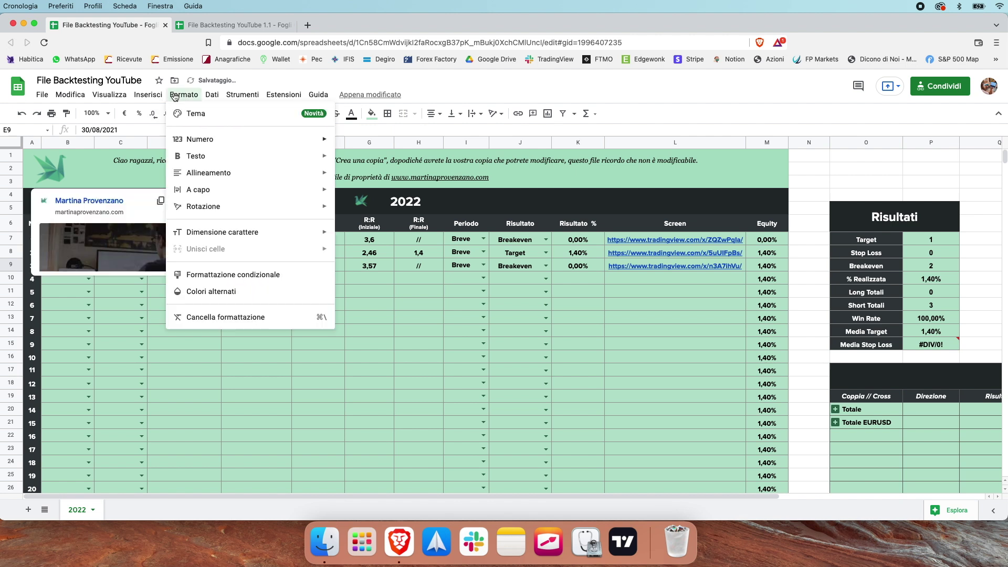
mouse_move(221, 139)
click(389, 354)
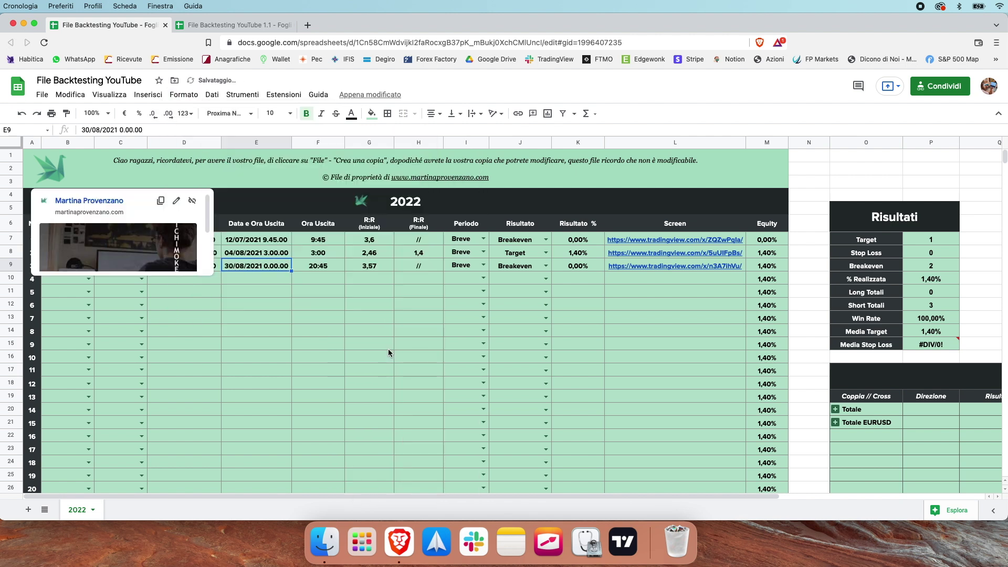
Step: Set the third trade's exit time in E9 to 20.45.00 and fit column E's width to its contents
double_click(272, 266)
key(BackSpace)
text(20)
key(BackSpace)
key(BackSpace)
text(45)
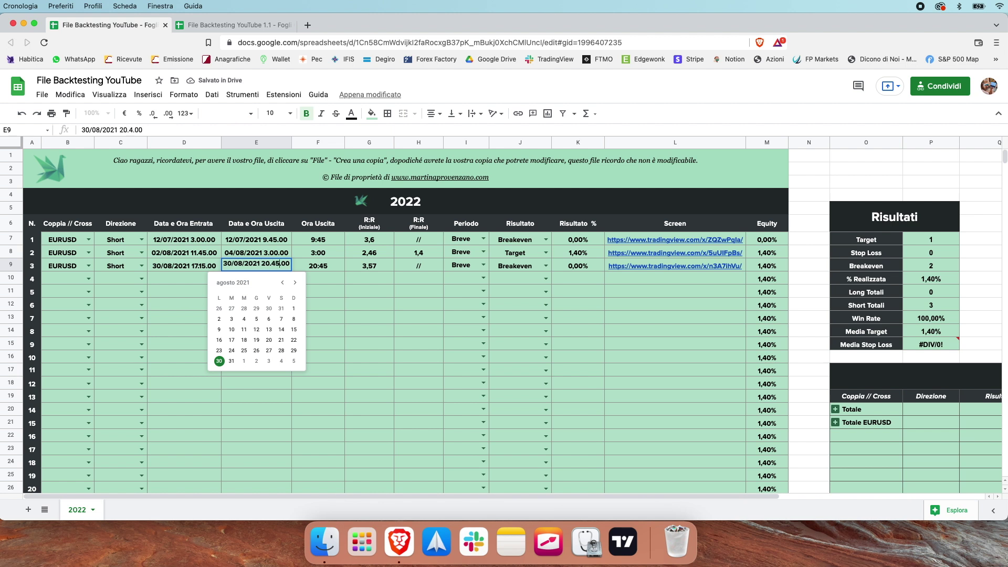
key(Return)
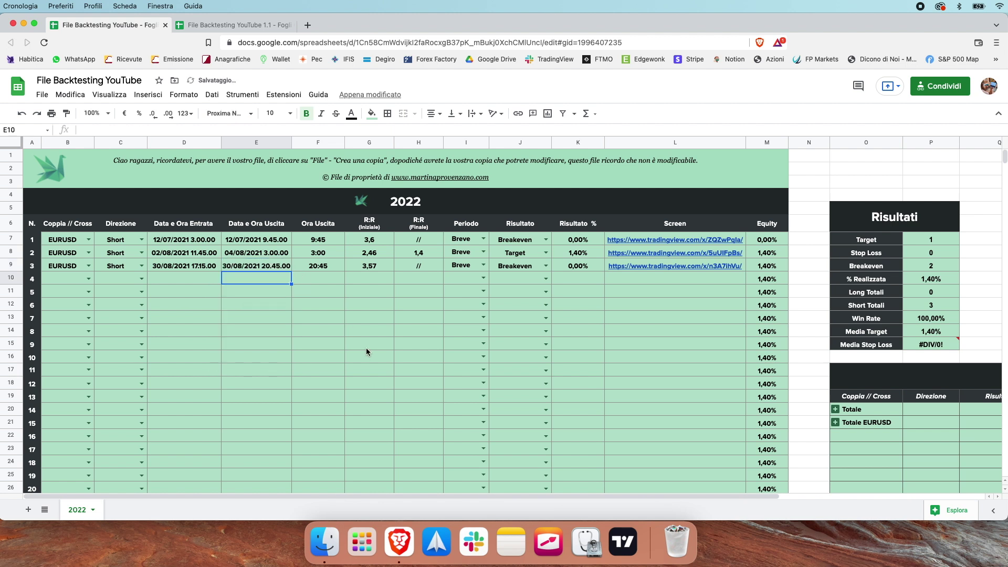
double_click(292, 143)
click(357, 330)
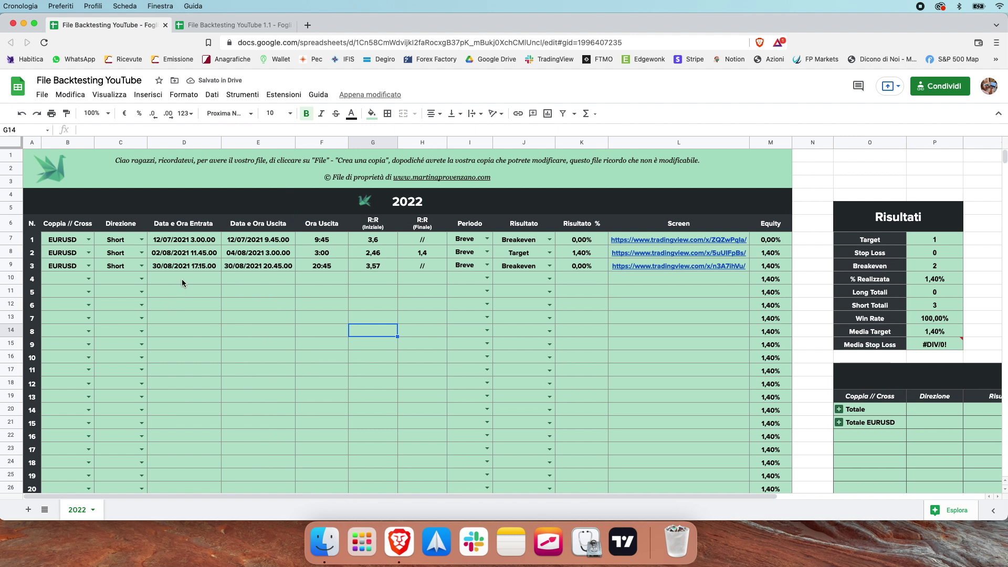
Step: Apply the Data ora number format to the empty cell D10 and copy that cell to E10
click(182, 278)
click(184, 94)
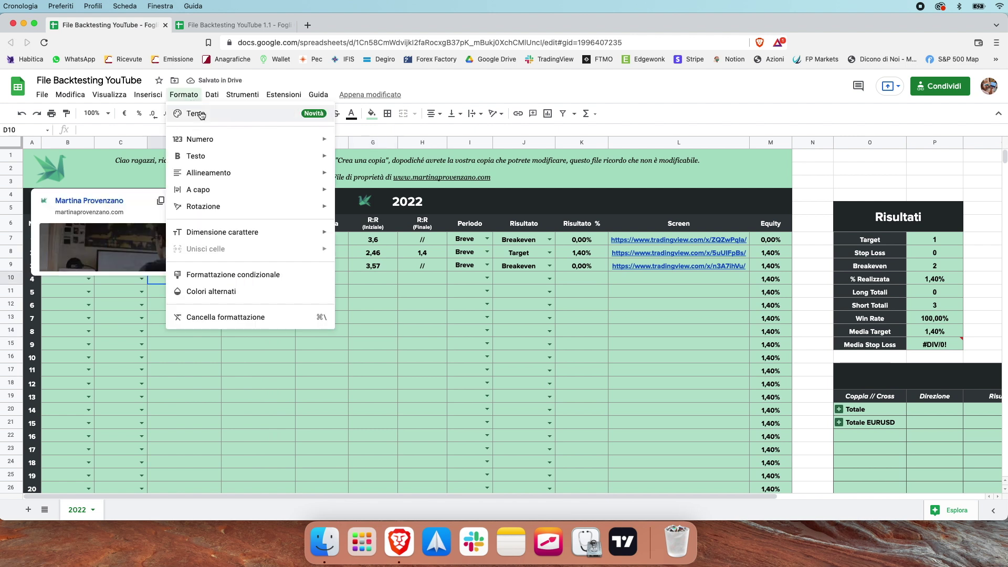
click(390, 361)
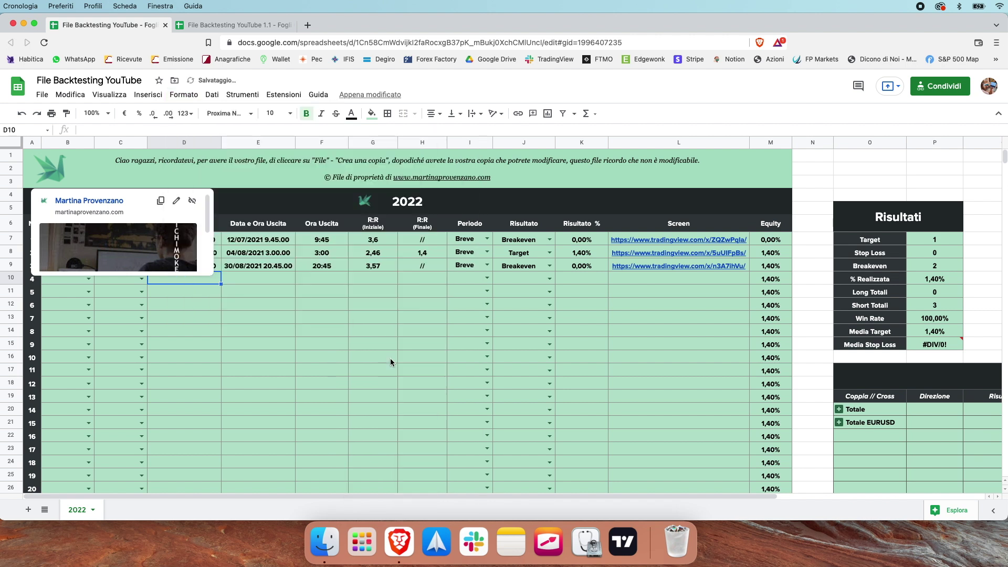
click(225, 314)
click(184, 278)
key(ctrl+c)
click(247, 278)
key(ctrl+v)
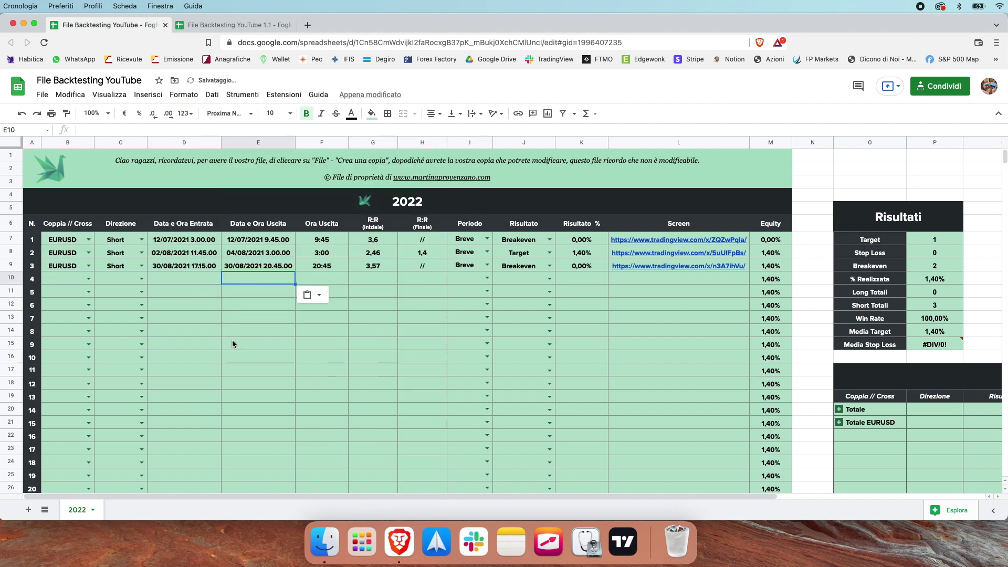
Step: Extend the Data ora format of D10 and E10 down the table through row 127
drag(200, 277, 278, 231)
drag(275, 336, 275, 330)
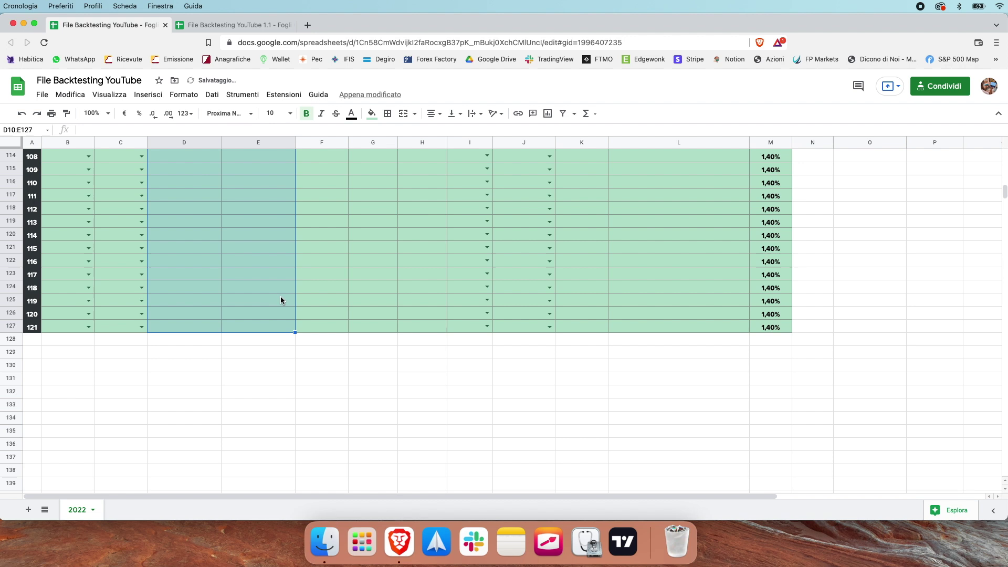
scroll(281, 288, up, 10)
click(256, 272)
scroll(188, 244, up, 15)
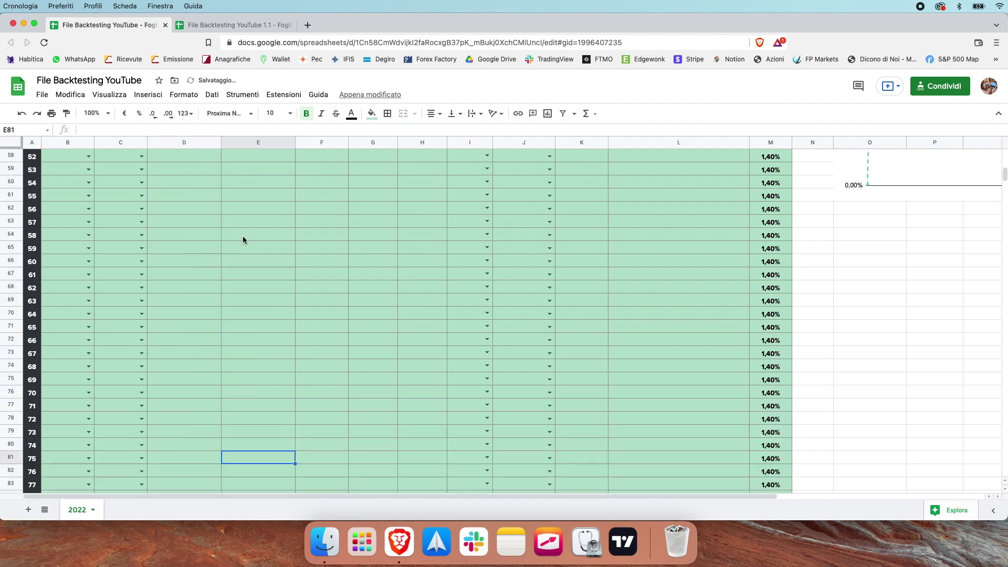
scroll(209, 272, down, 1)
Step: Enter the test entry date and time 20/01/2021 13.15.00 for the fourth trade in D10
click(200, 281)
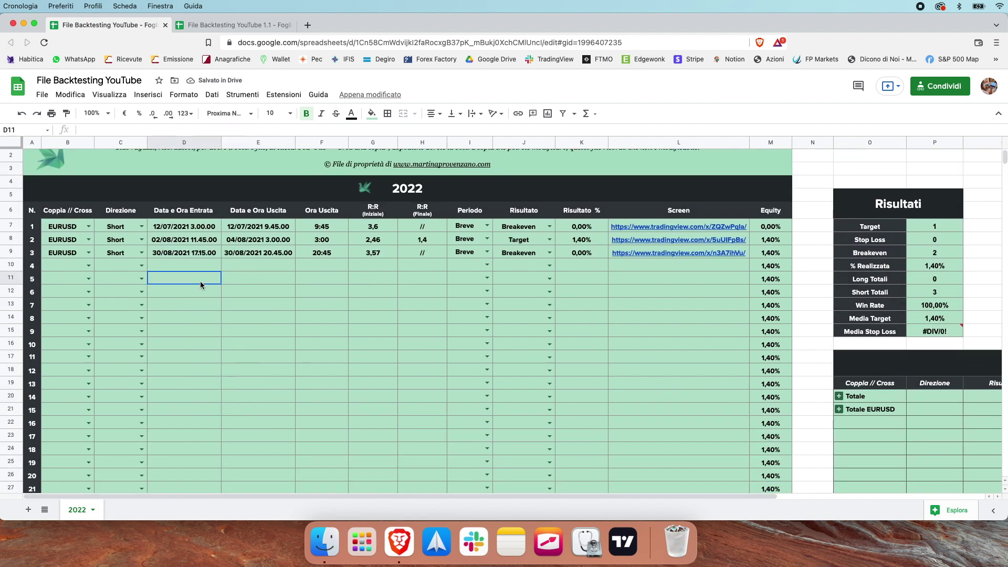
click(209, 267)
text(20/01/2021)
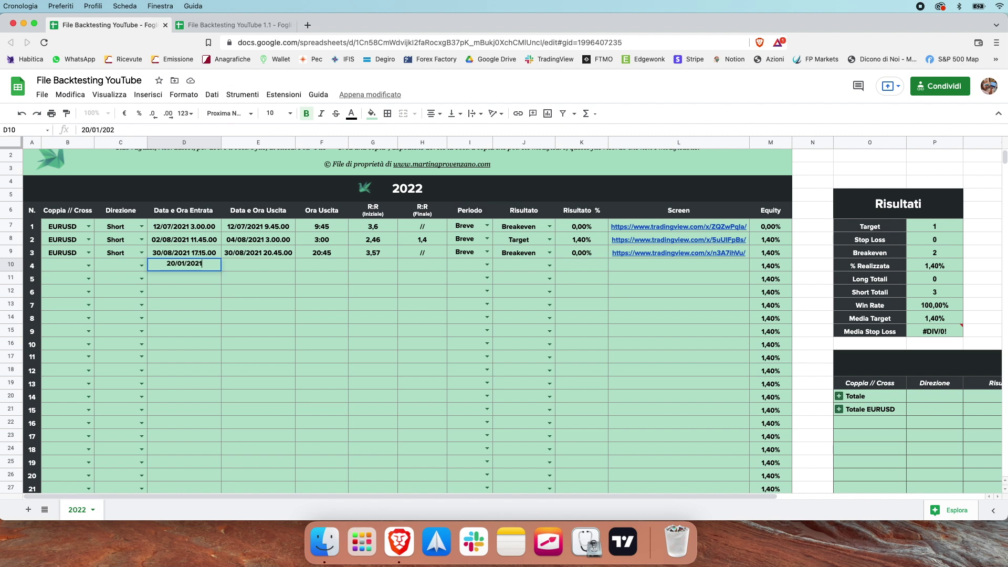
key(Return)
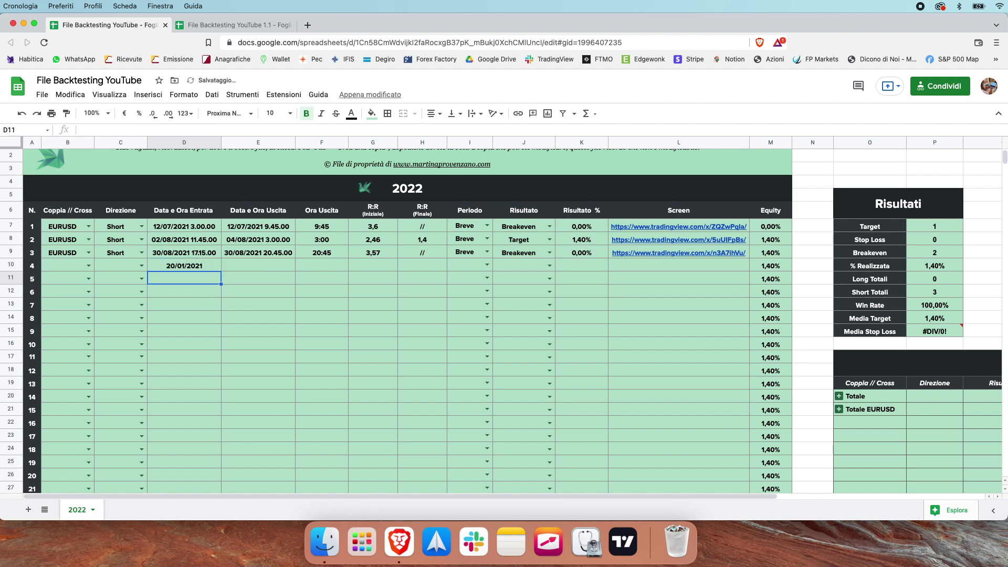
double_click(214, 270)
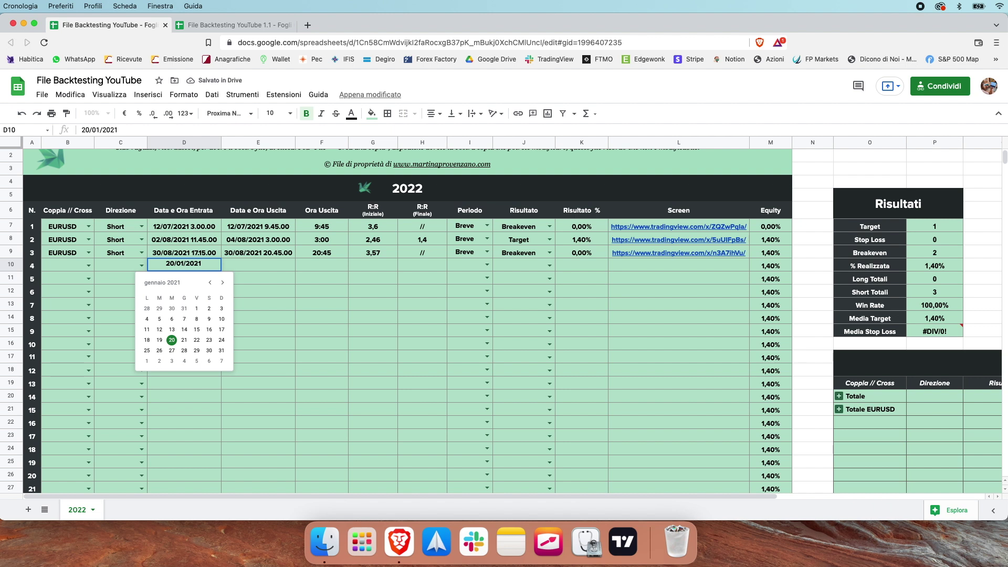
text(13)
text(.15.00)
key(Return)
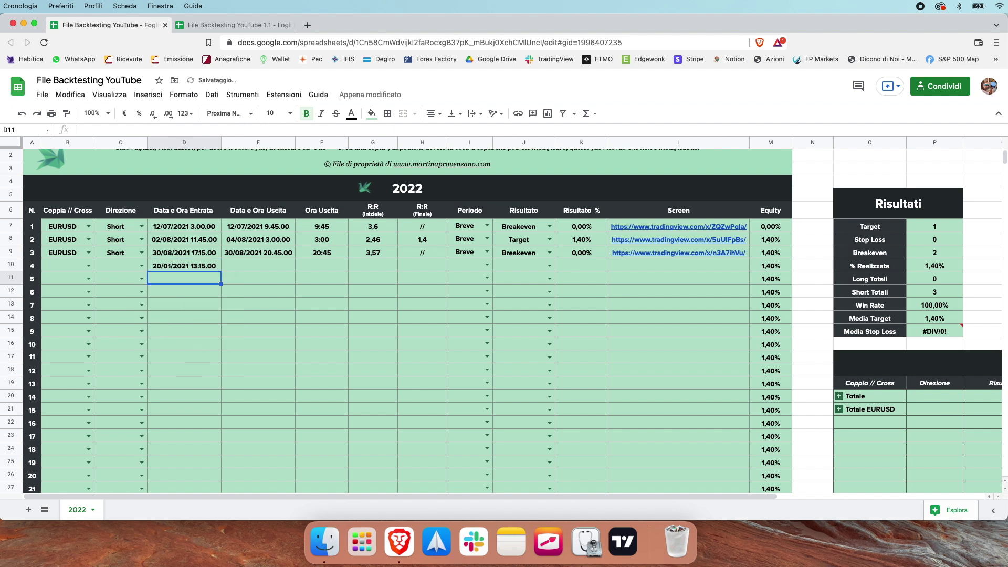
Step: Clear the test entry date and time from D10
click(217, 267)
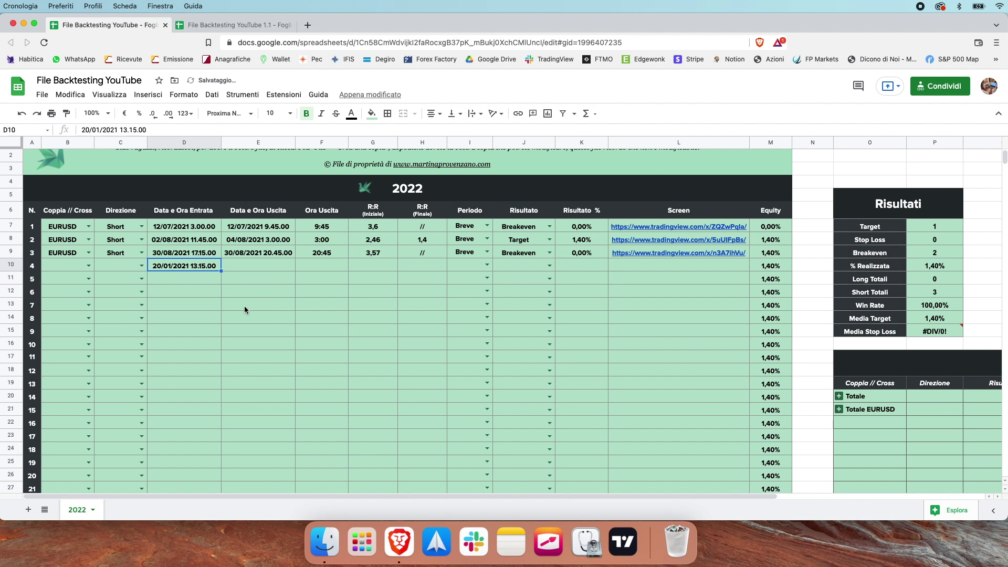
key(BackSpace)
click(265, 311)
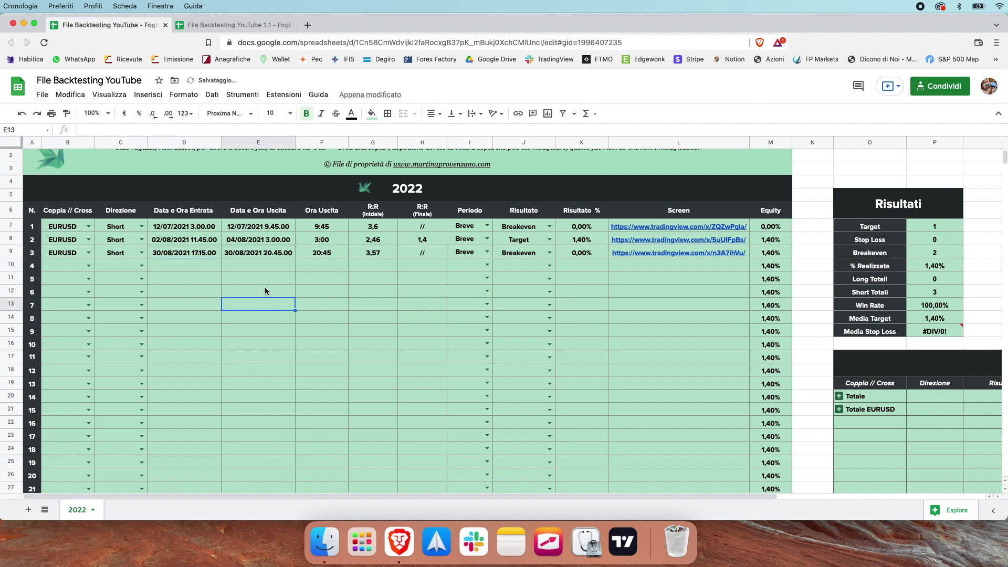
Step: Widen column F slightly and rename the Ora Uscita header in F6 as "Durata Trade"
scroll(266, 285, right, 3)
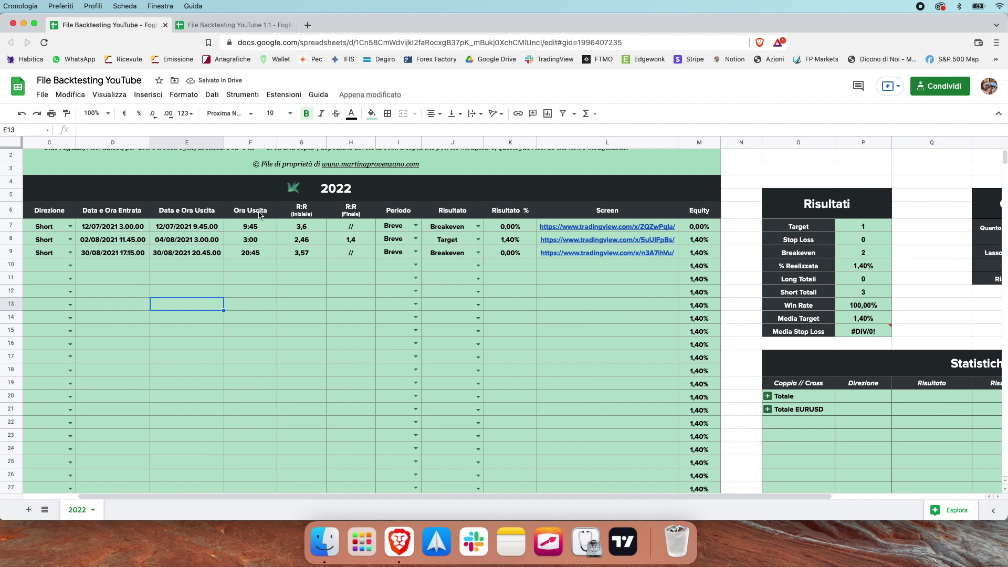
scroll(318, 210, left, 2)
drag(330, 142, 346, 142)
click(317, 205)
double_click(317, 205)
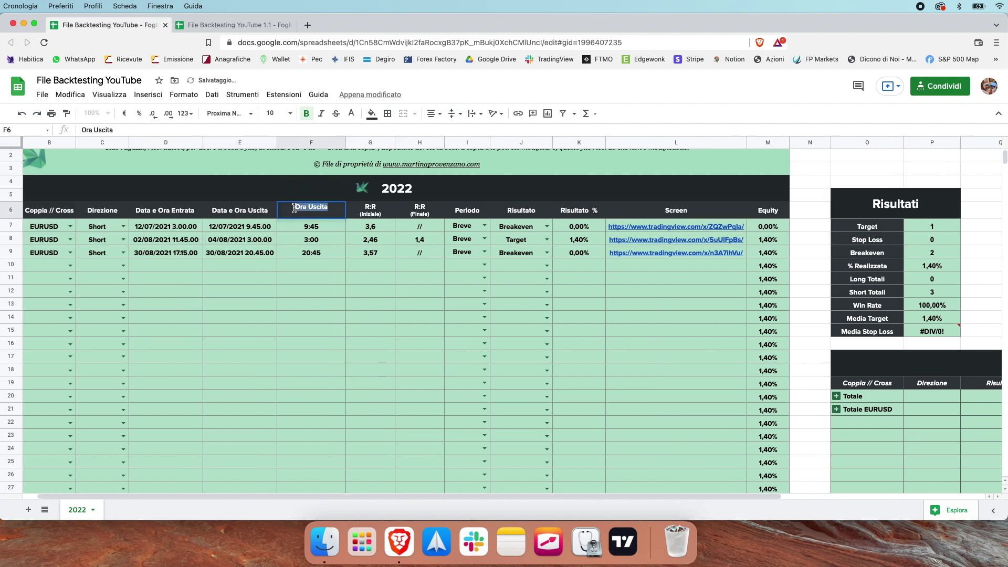
text(Durata Trade)
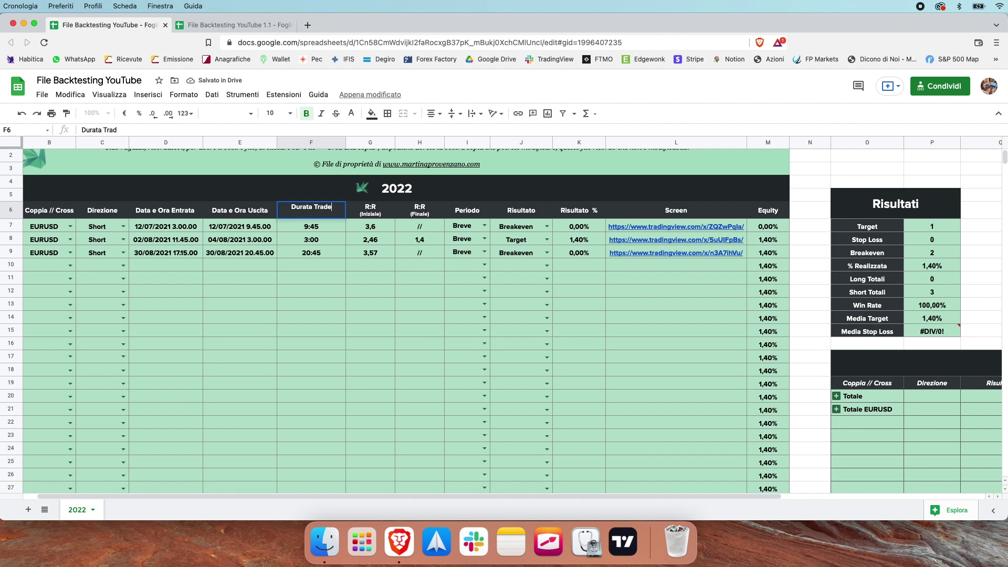
key(Return)
Step: Clear the old exit times of the three trades in F7 through F9
key(BackSpace)
key(Down)
key(BackSpace)
key(Down)
key(BackSpace)
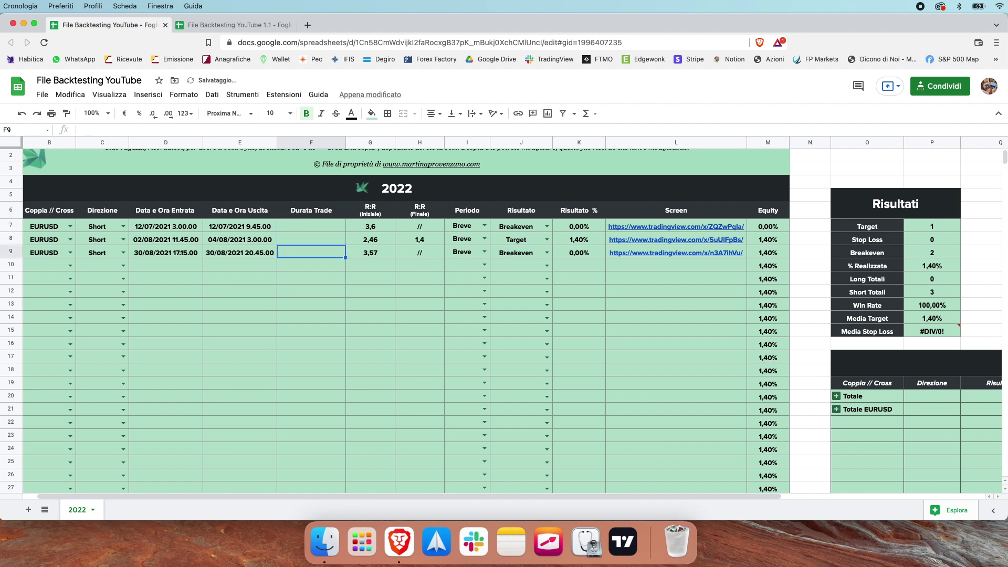
Step: Apply the Durata number format to the first trade's duration cell F7
click(308, 228)
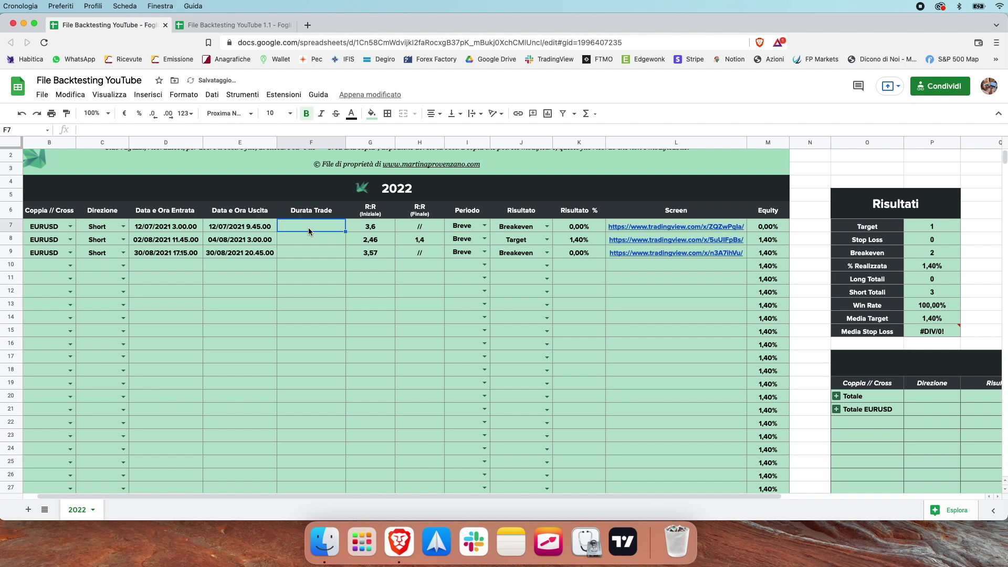
click(183, 94)
mouse_move(201, 138)
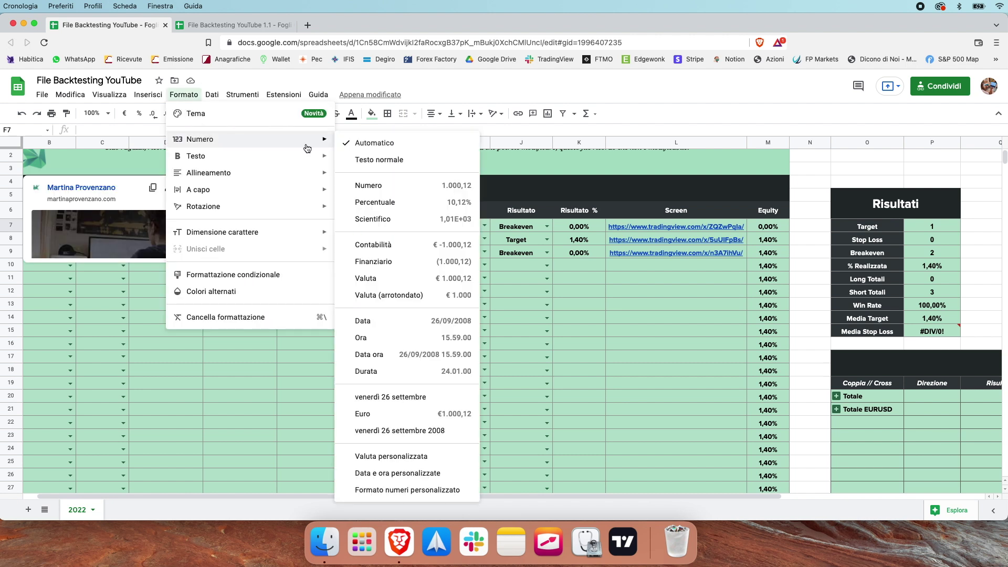
click(385, 376)
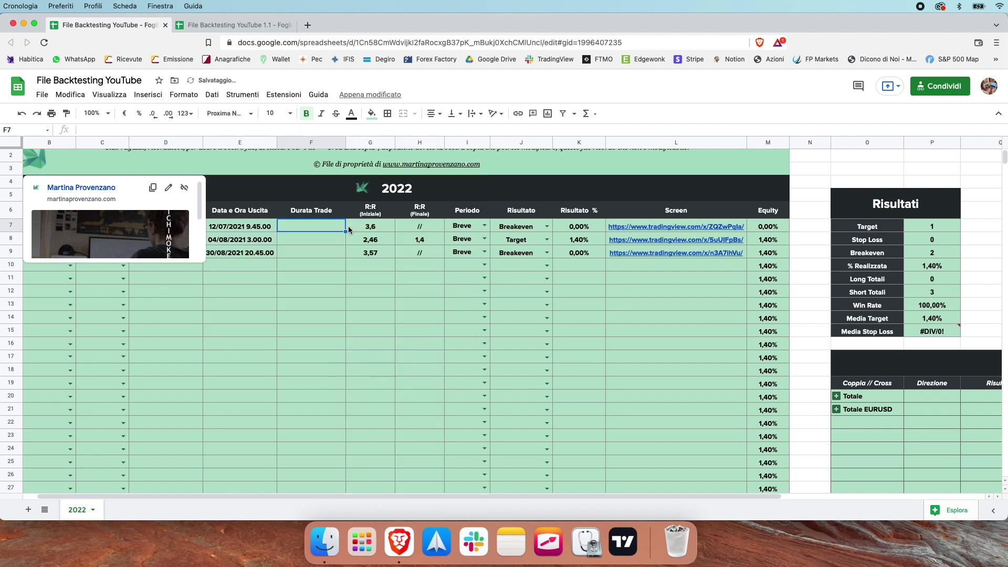
Step: Extend the Durata format from F7 down the Durata Trade column through F127
scroll(328, 315, down, 20)
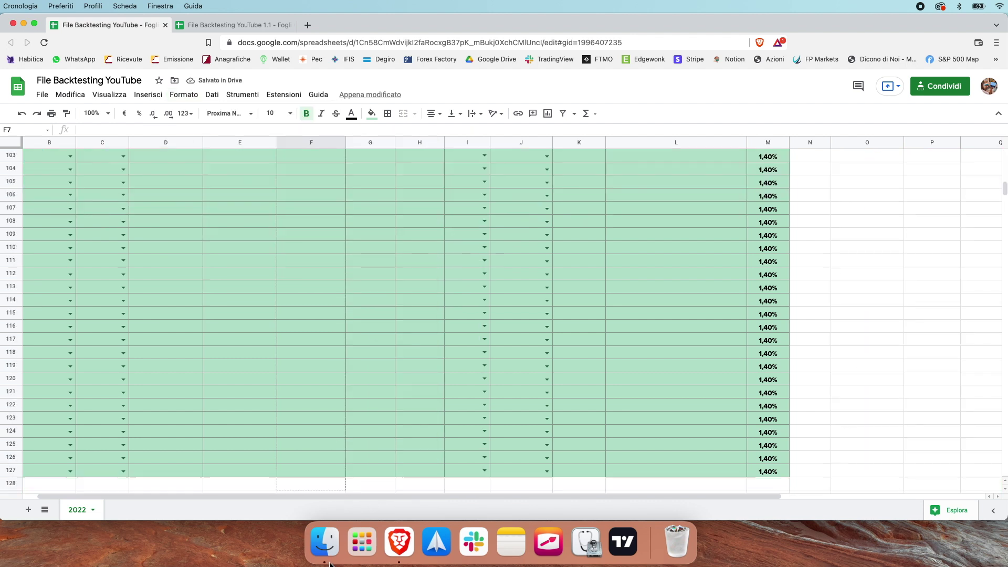
scroll(316, 403, up, 2)
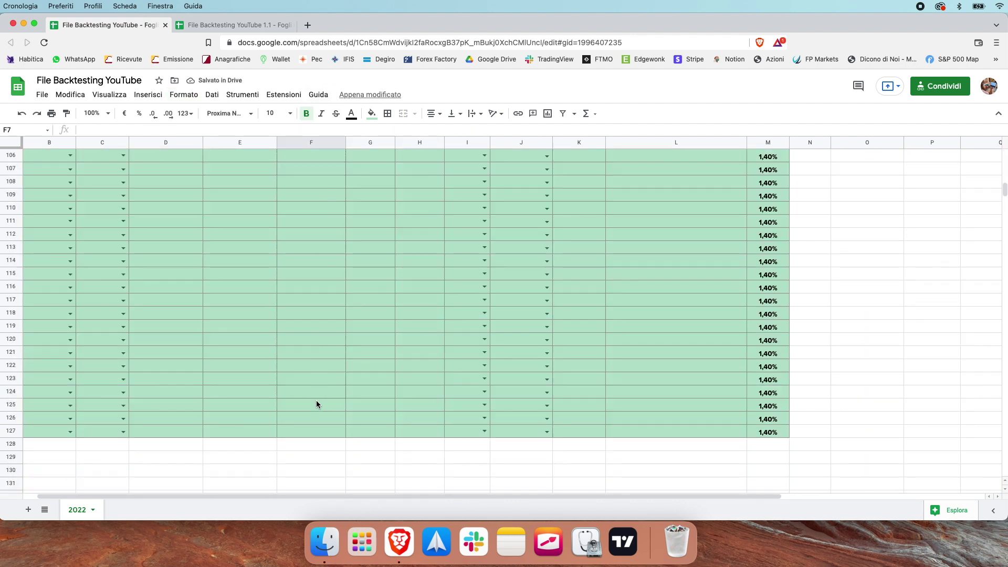
shift+click(316, 430)
scroll(332, 373, up, 20)
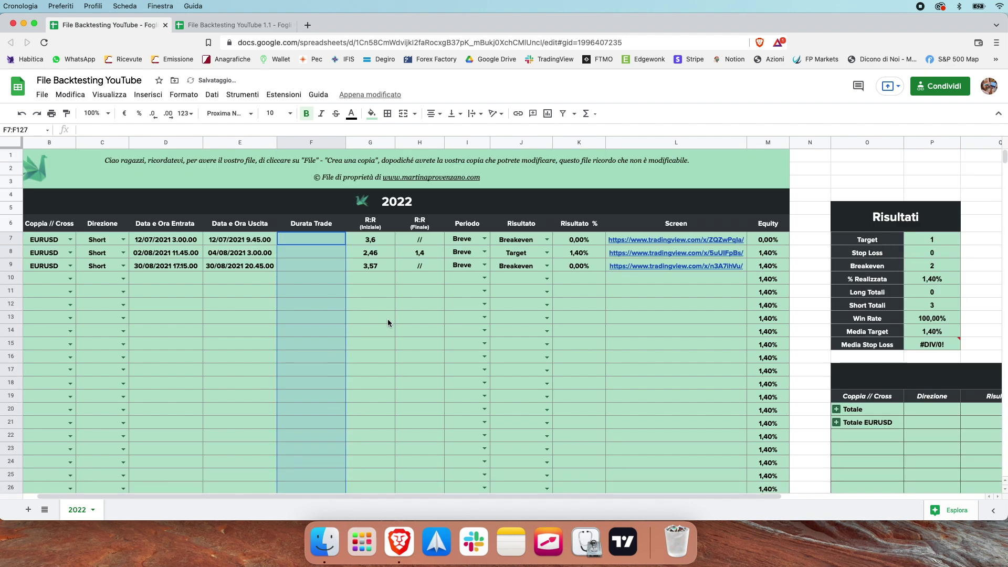
Step: Enter =E7-D7 in the first trade's duration cell F7 and accept the suggested autofill for the rest of the Durata Trade column
click(315, 239)
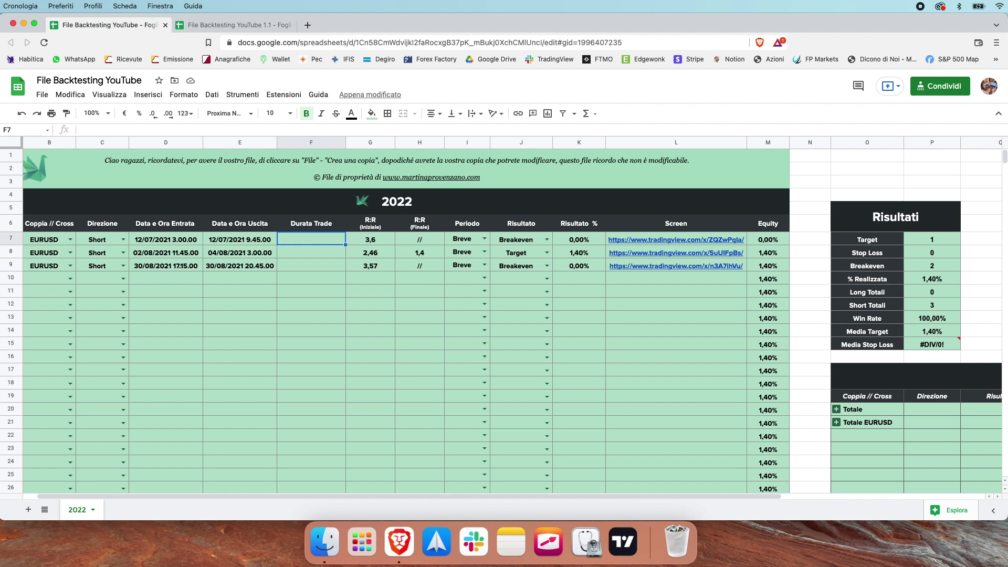
text(=)
key(Tab)
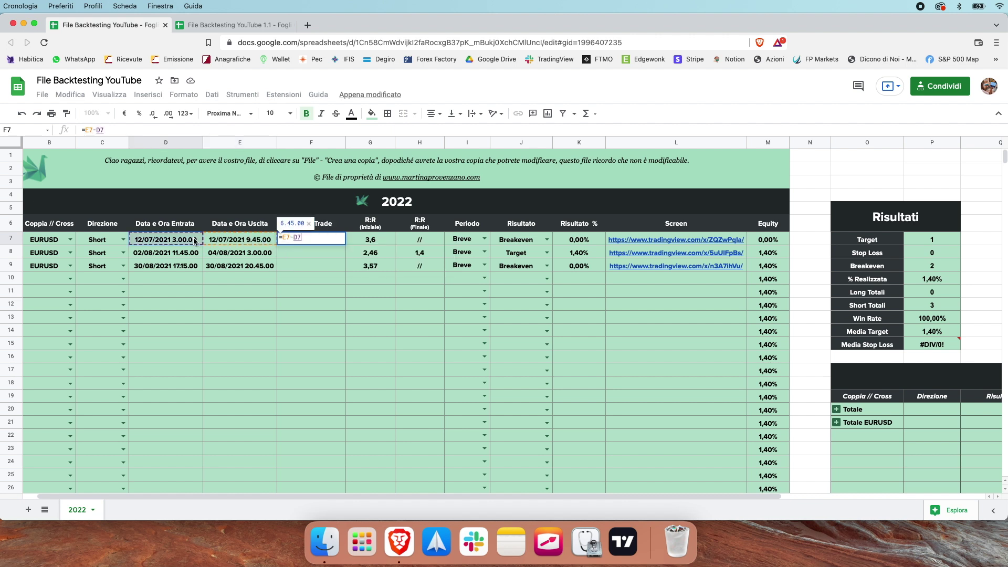
key(Return)
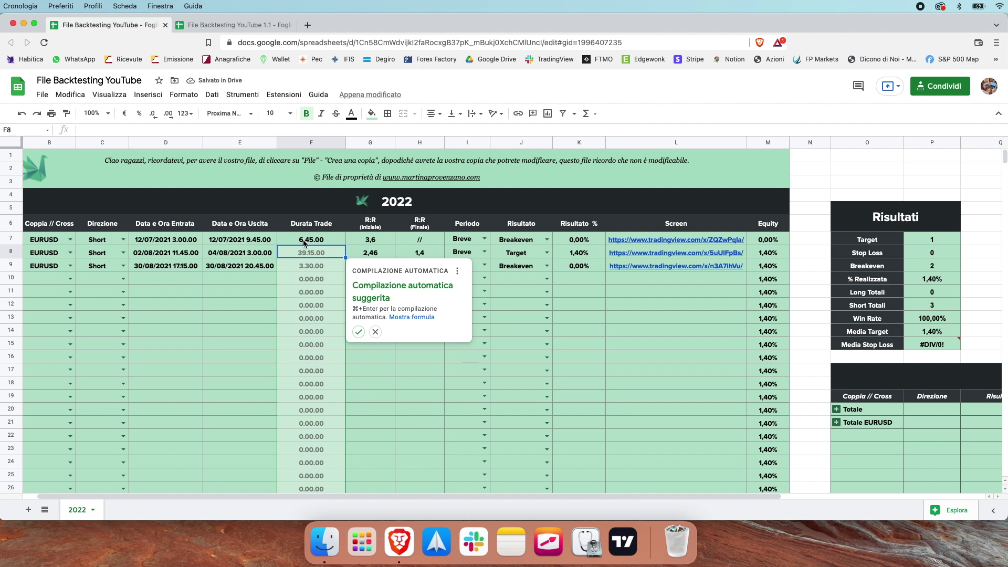
click(359, 331)
click(333, 241)
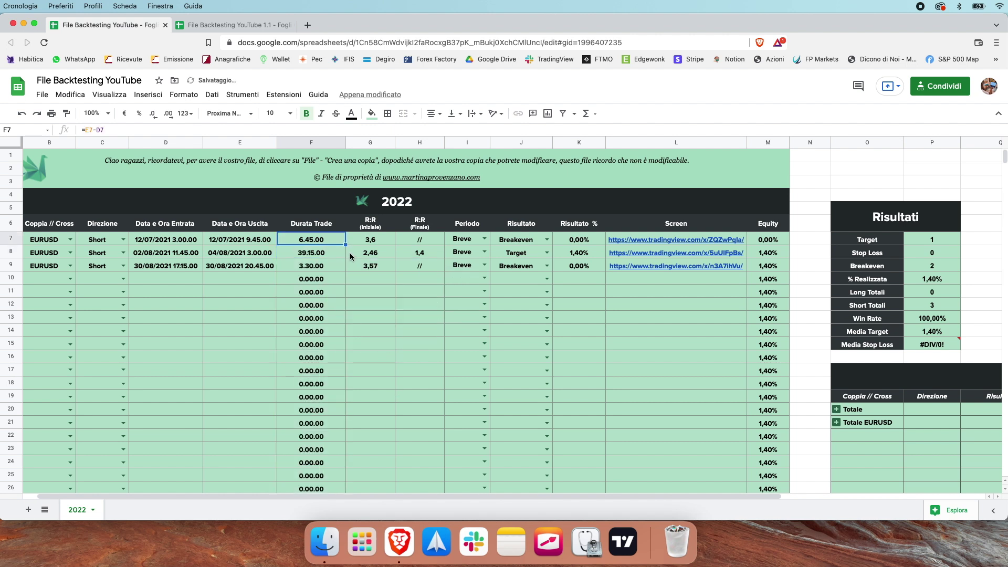
click(393, 318)
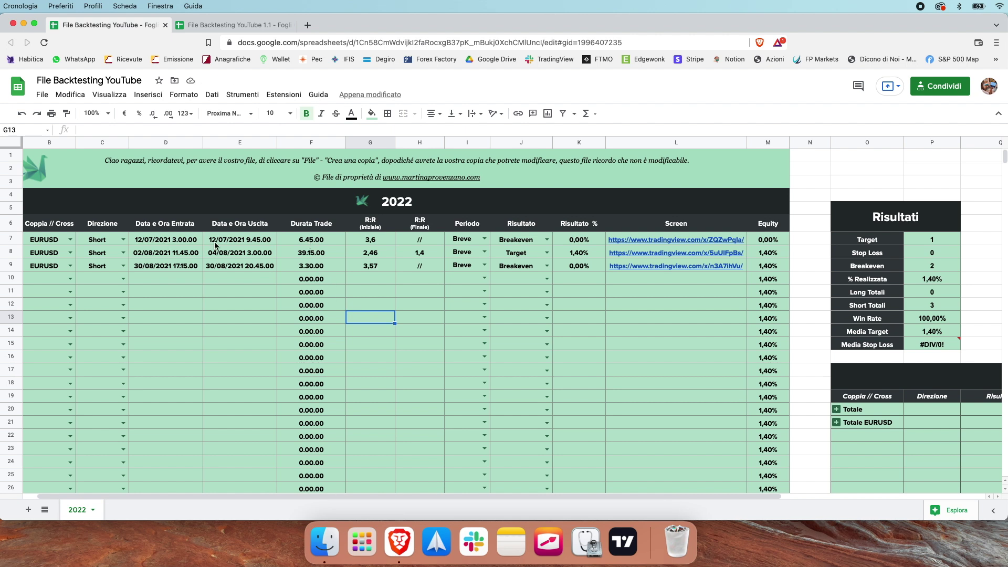
Step: Check the three trades' calculated durations against their entry and exit date-times in columns D and E
click(325, 244)
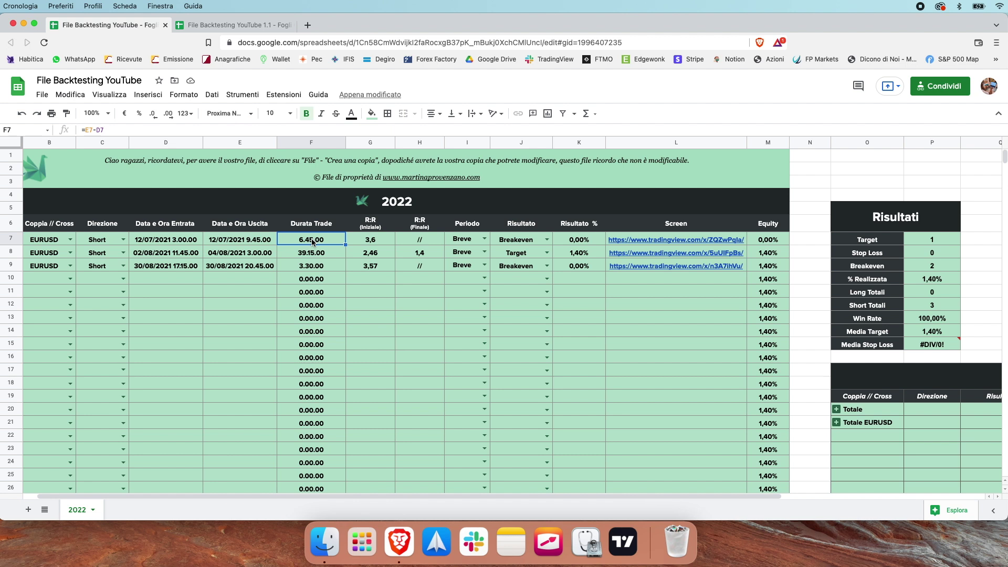
click(312, 254)
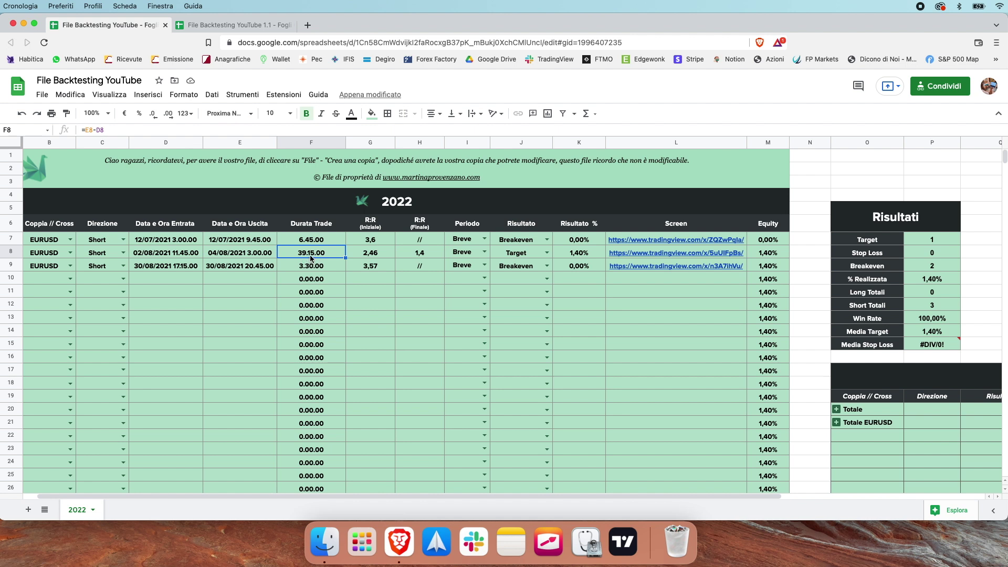
click(174, 257)
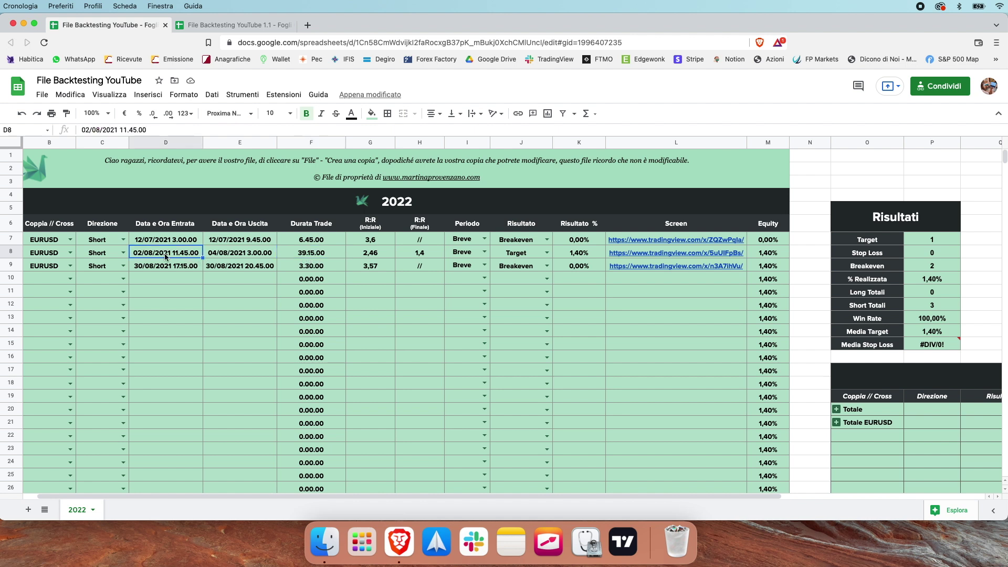
click(222, 258)
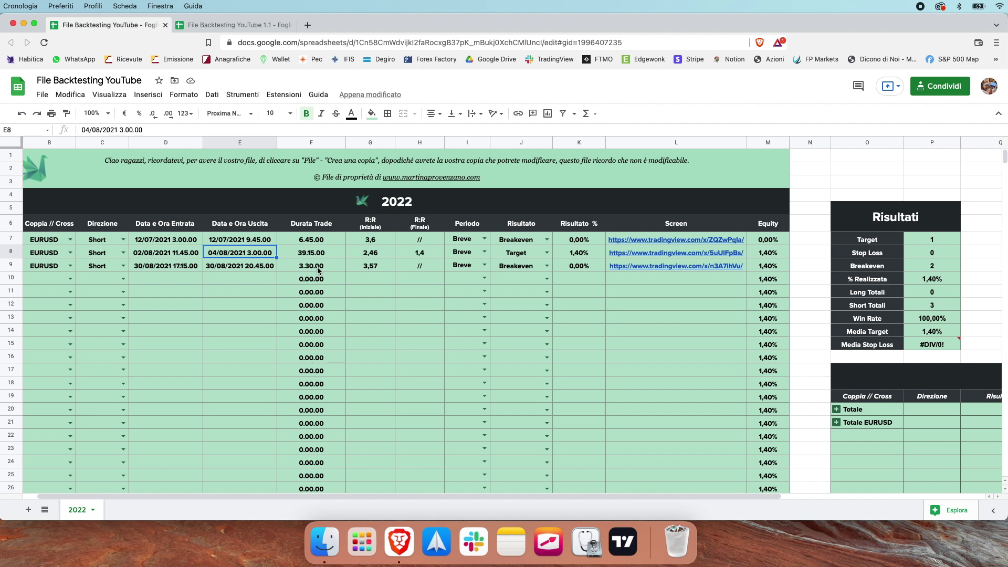
click(169, 269)
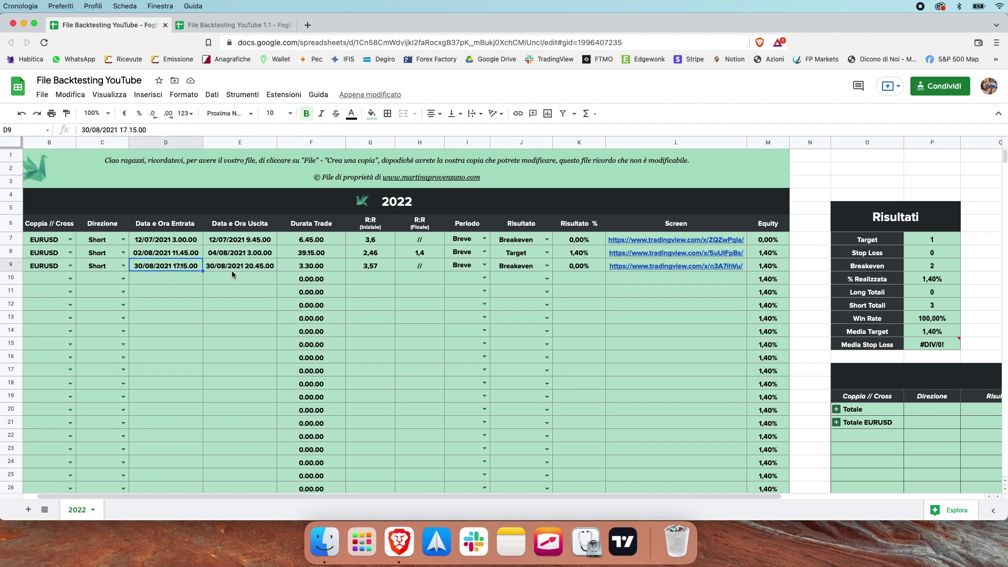
click(233, 269)
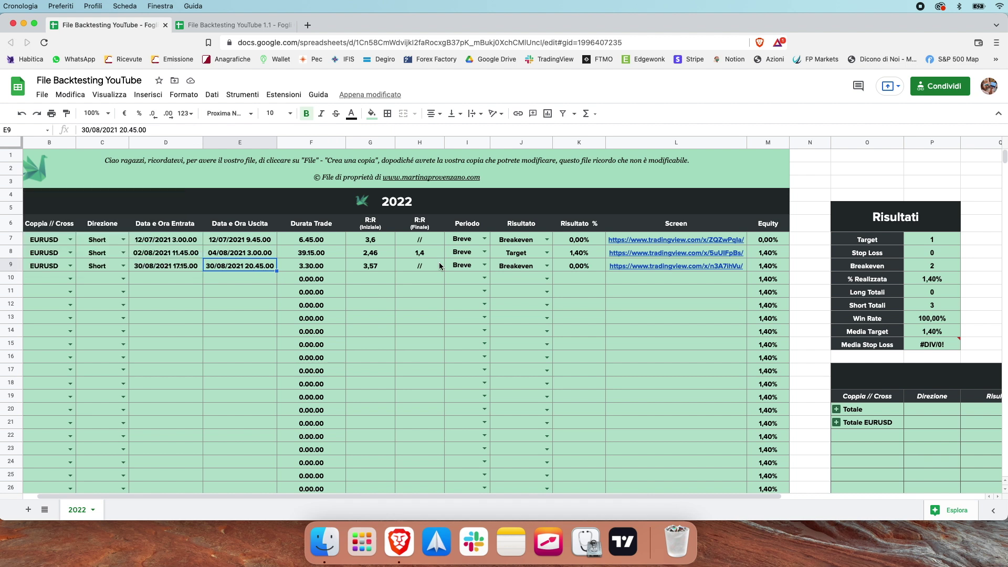
Step: Examine the Risultati summary beside the trade log and the empty space around it
scroll(537, 266, right, 6)
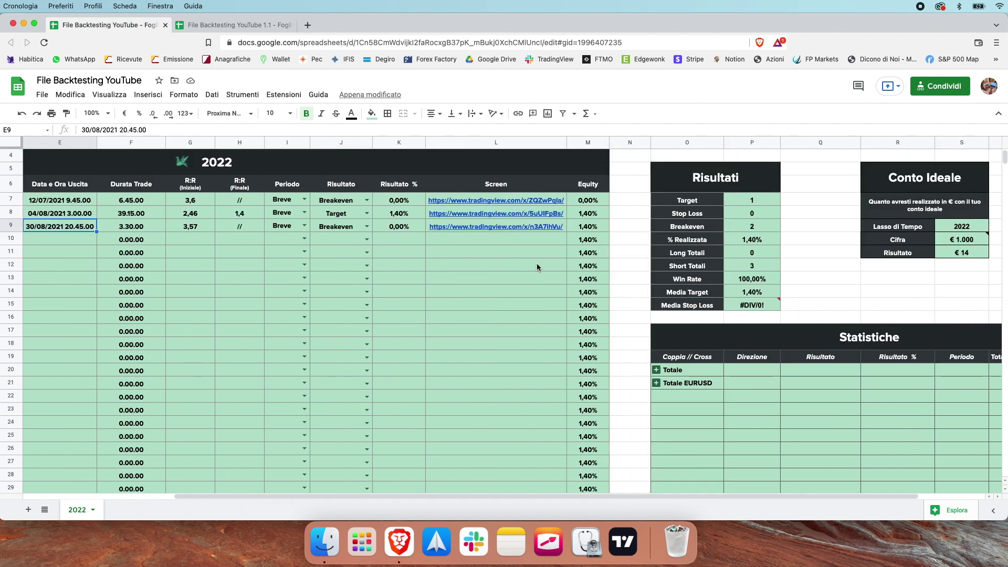
scroll(537, 266, down, 10)
scroll(538, 266, up, 5)
scroll(538, 267, up, 5)
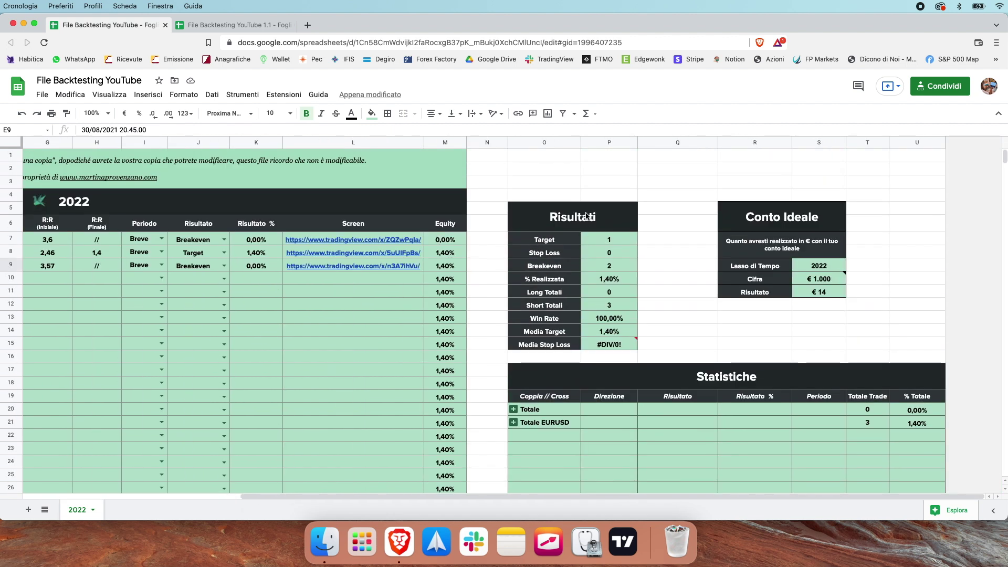
drag(544, 194, 612, 333)
click(654, 345)
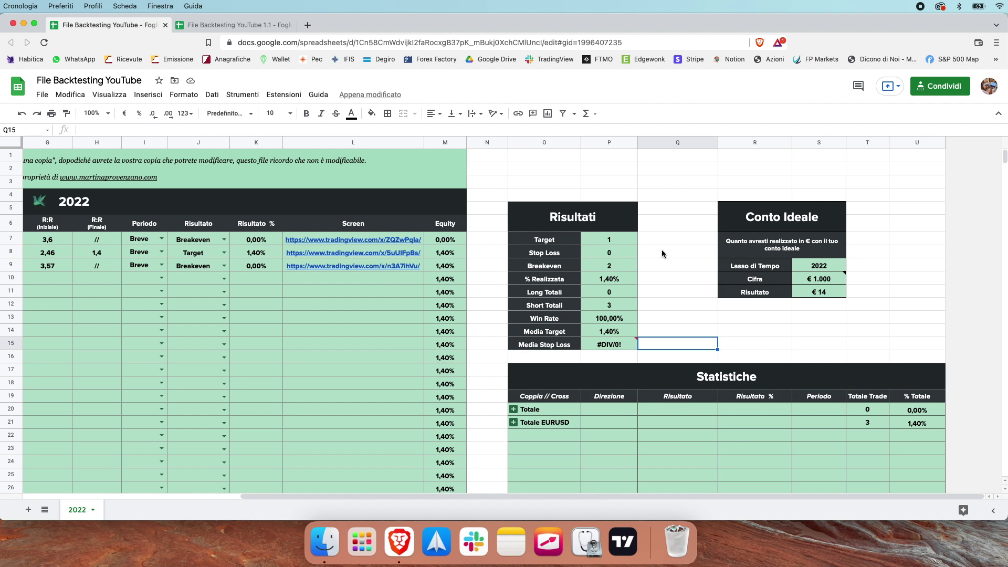
scroll(297, 258, left, 10)
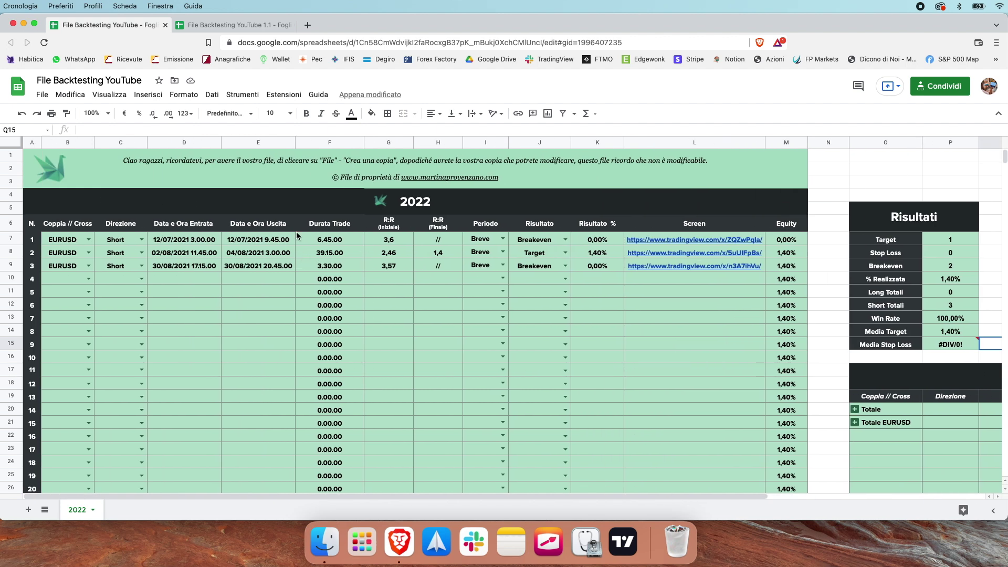
Step: Move the equity chart lower and shift the Statistiche table down two rows to free space beneath the Risultati table
scroll(414, 252, right, 10)
scroll(415, 252, down, 15)
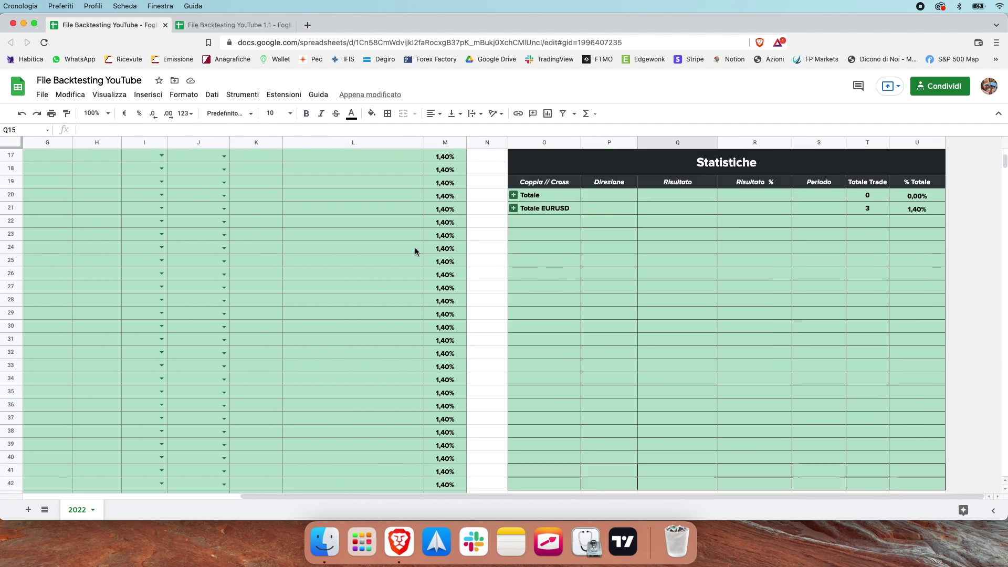
scroll(415, 251, down, 2)
click(599, 277)
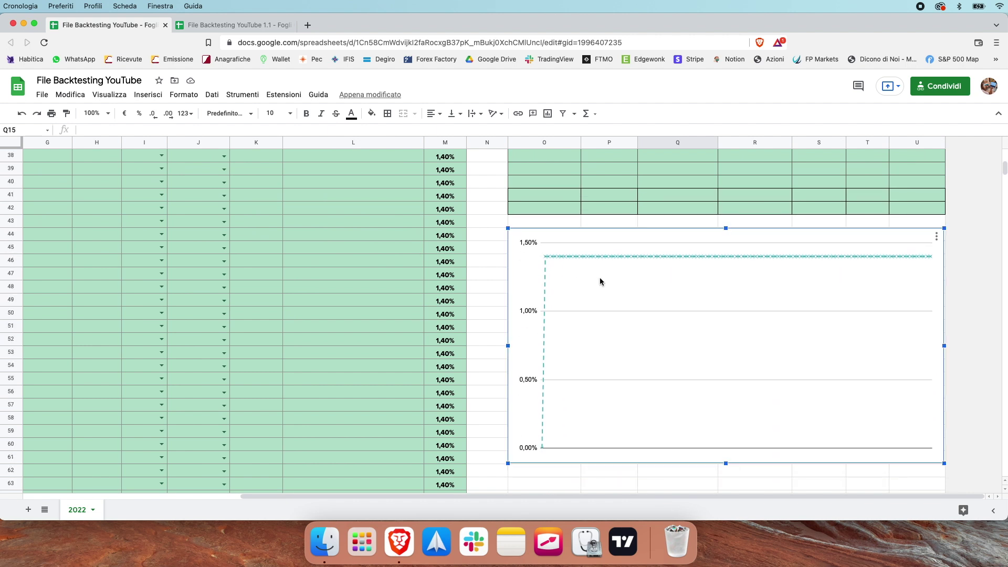
scroll(604, 265, down, 3)
drag(610, 246, 796, 353)
scroll(611, 278, up, 12)
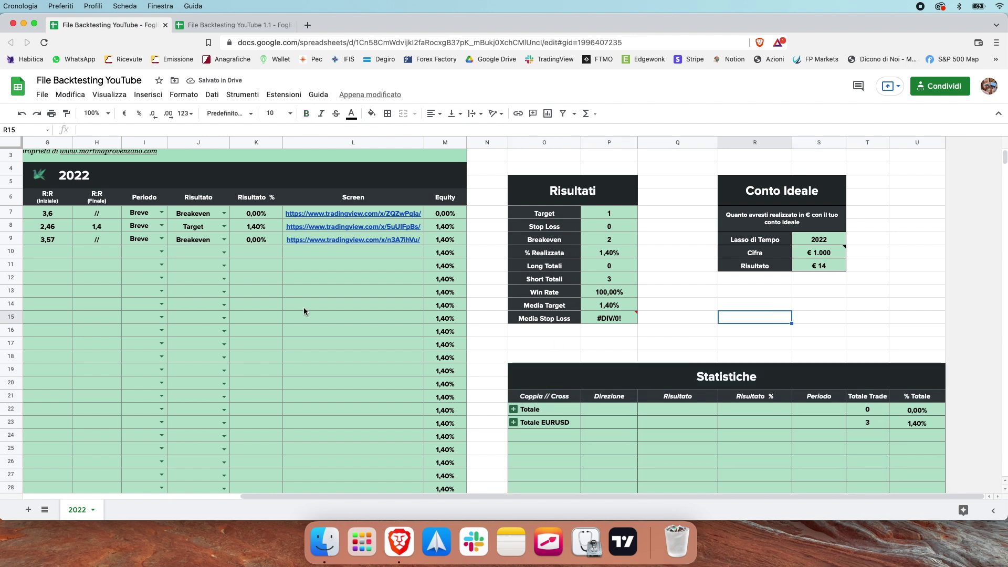
Step: Duplicate the Media Stop Loss row of the Risultati table into row 16 and rename its label as "Durata Media Trade"
drag(531, 318, 609, 322)
key(ctrl+c)
click(566, 336)
key(ctrl+v)
click(571, 337)
double_click(571, 337)
drag(571, 329, 515, 328)
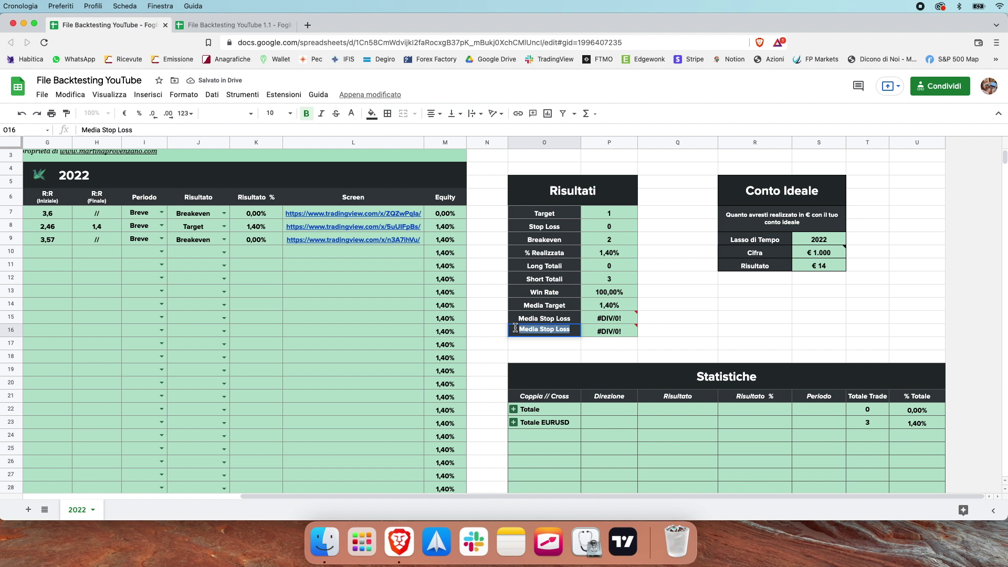
text(Durata Me)
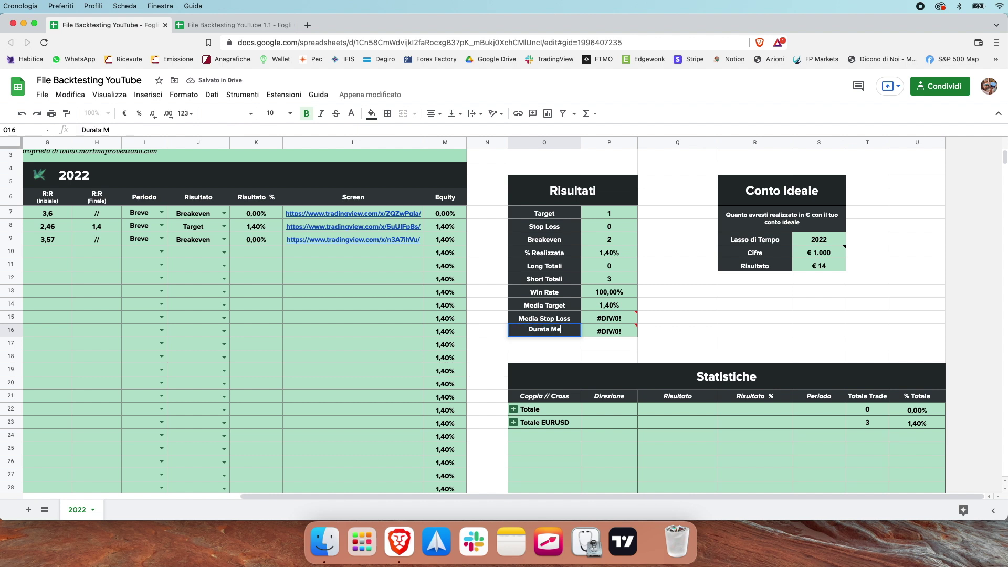
text(dia Trade)
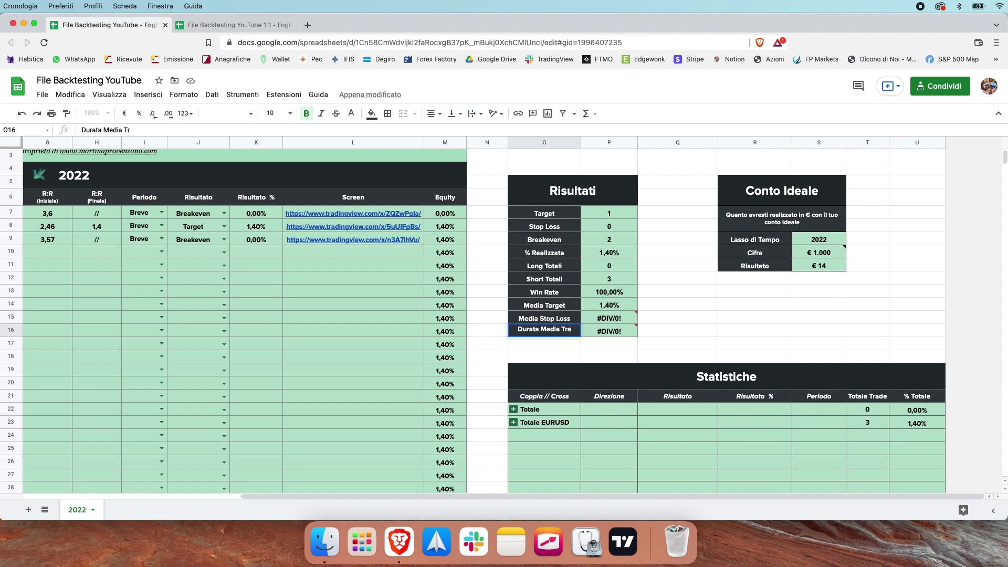
key(Return)
Step: Clear the copied value in P16 beside Durata Media Trade and apply the Durata number format to the cell
click(603, 334)
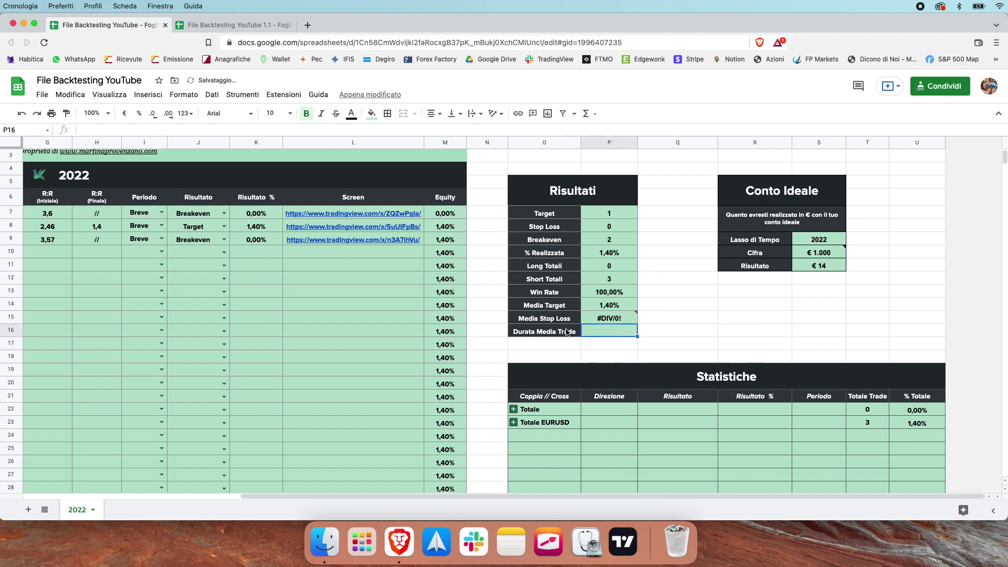
click(183, 95)
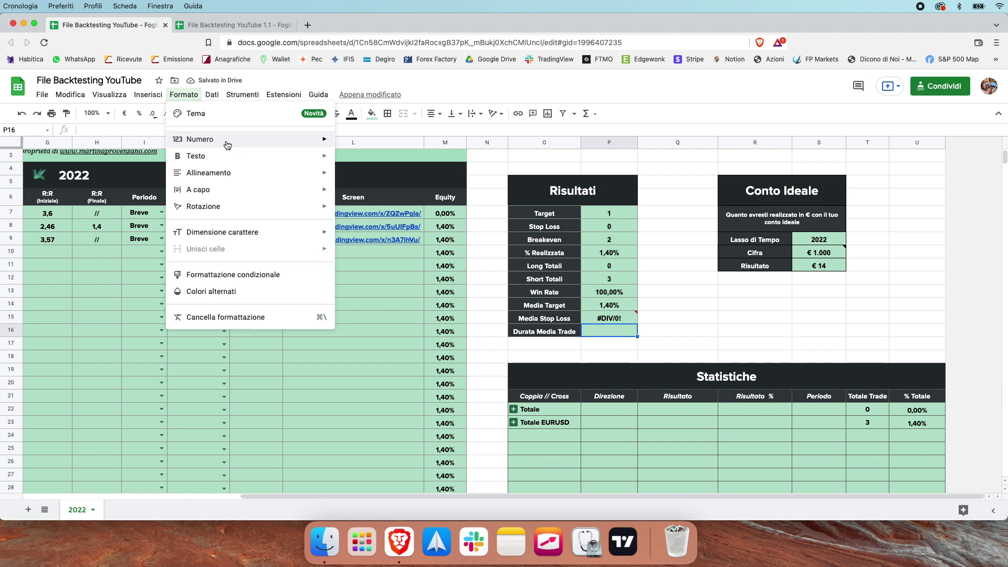
mouse_move(210, 139)
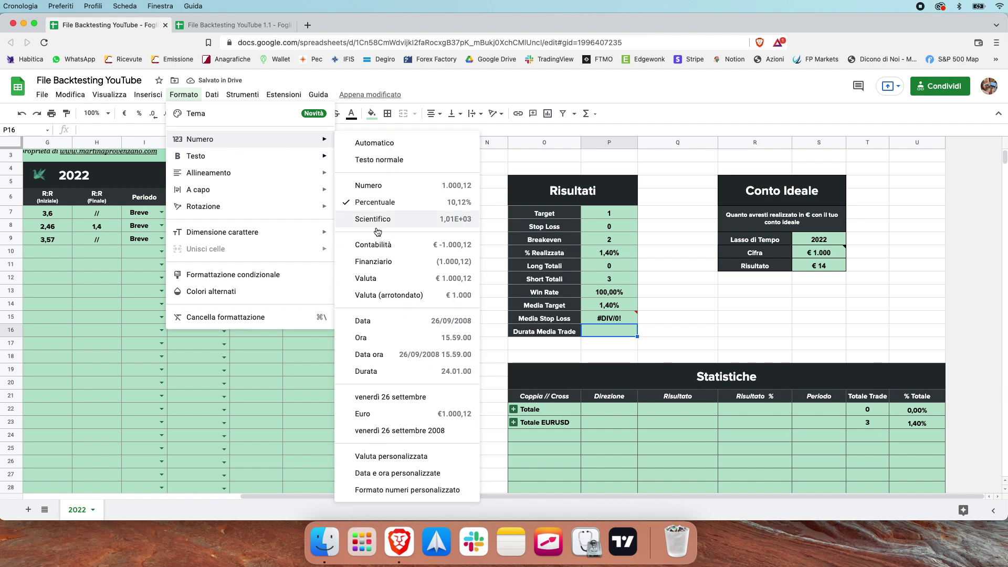
click(385, 371)
click(750, 318)
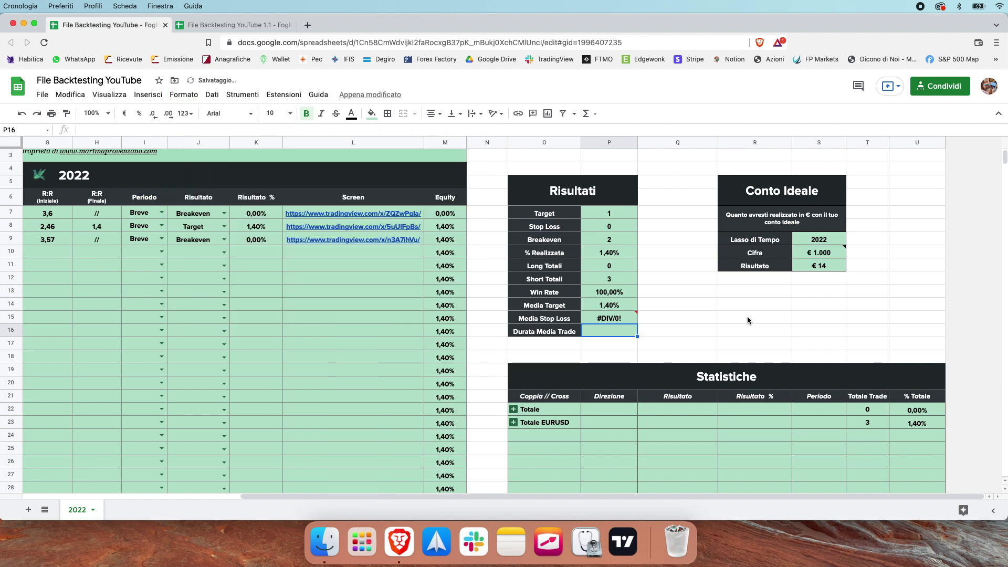
Step: Calculate the average trade duration in P16 with the MEDIA function over the Durata Trade range F7:F127
click(612, 330)
text(=MEDIA)
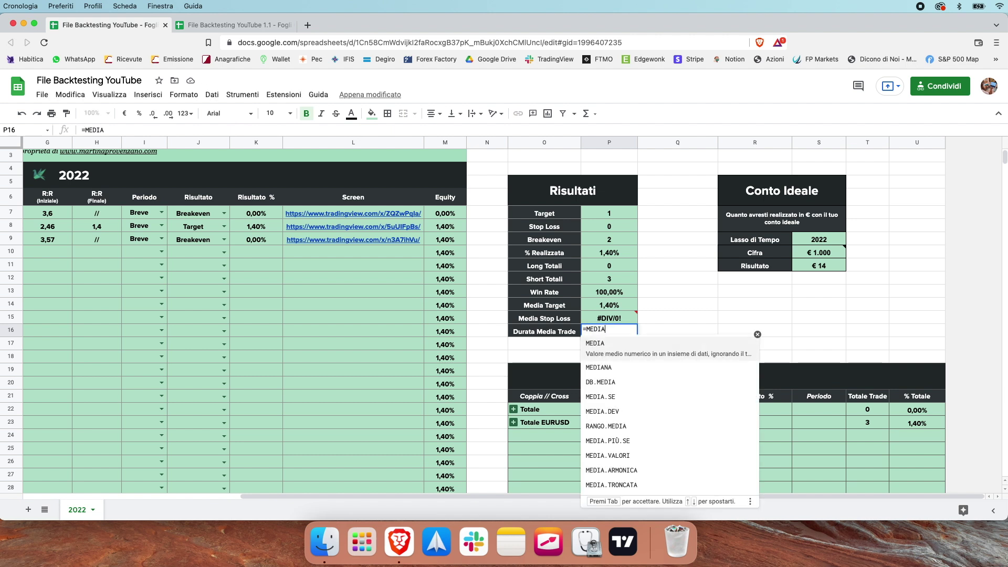
text(())
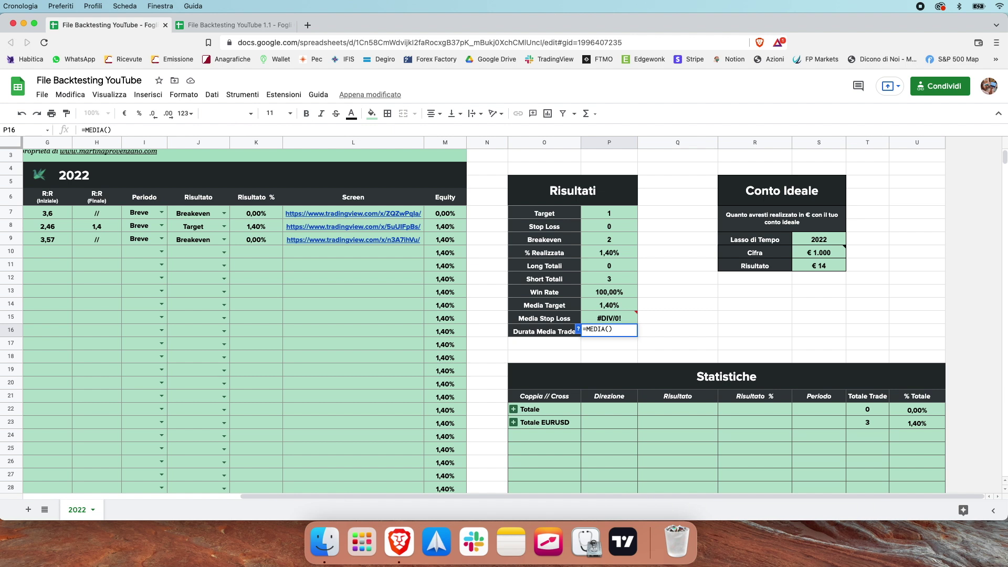
text(F7)
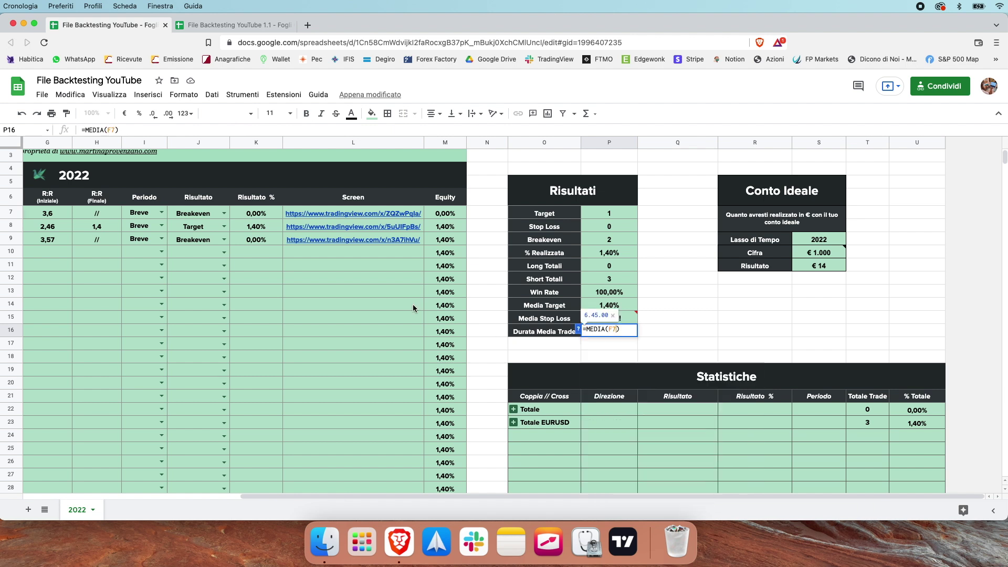
scroll(317, 297, left, 6)
click(330, 143)
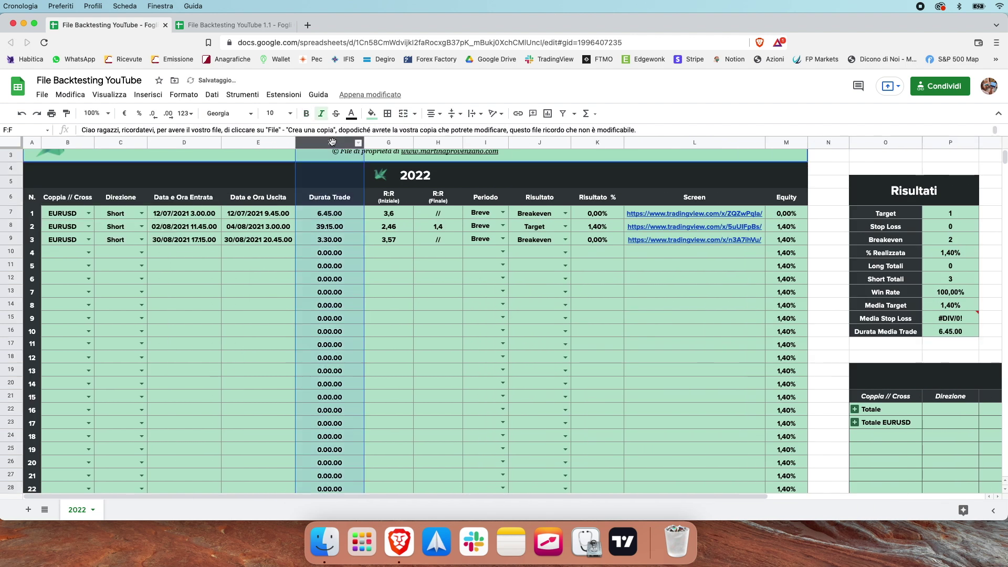
scroll(502, 185, right, 6)
double_click(616, 329)
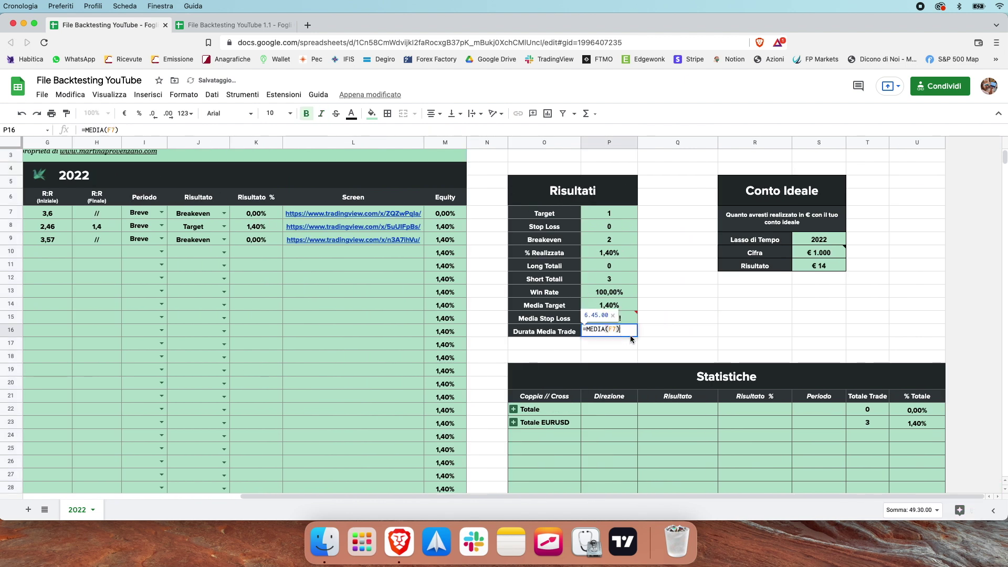
text(:F1)
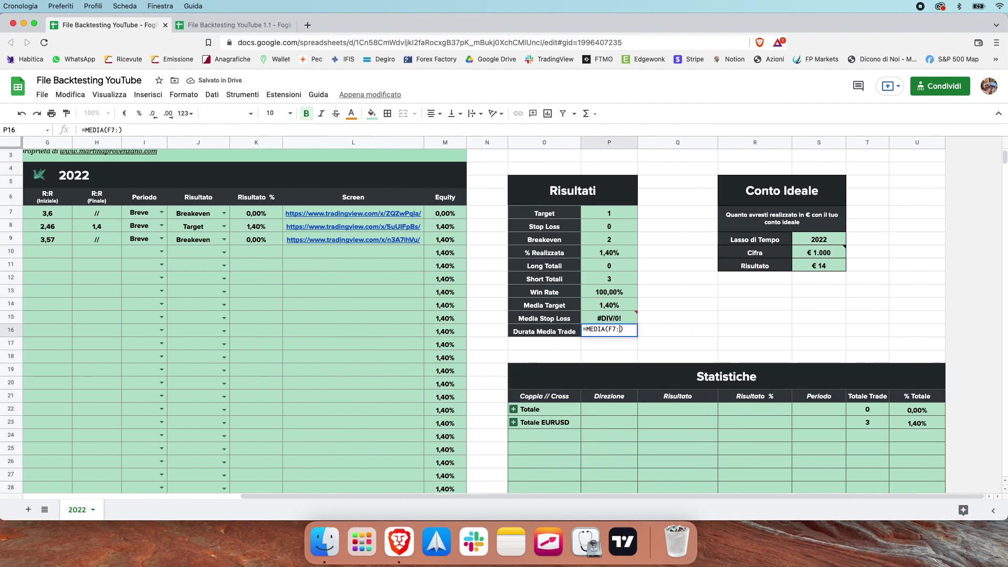
text(00)
key(Return)
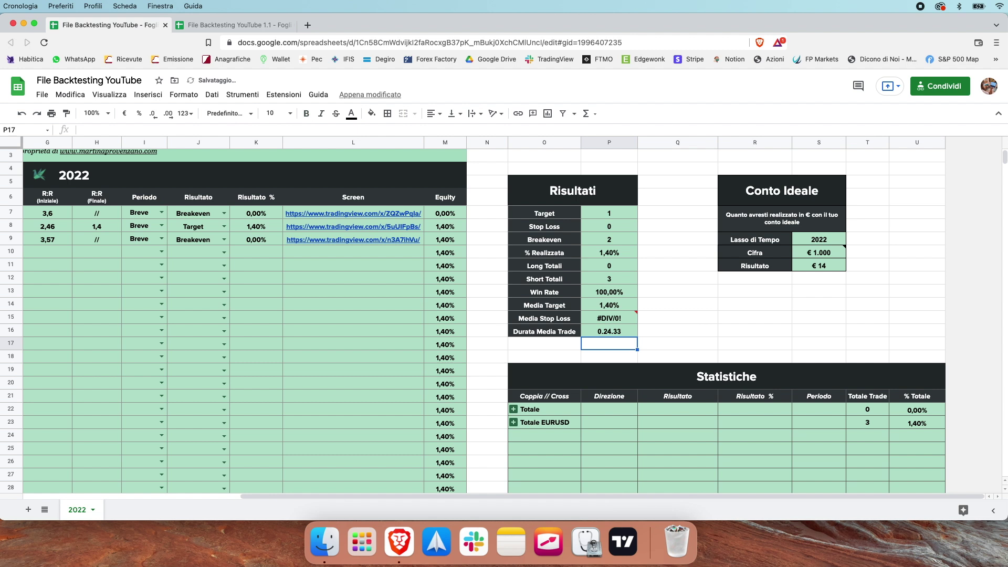
Step: Compare the Durata Media Trade result with the three individual trade durations in F7 through F9
scroll(616, 289, left, 2)
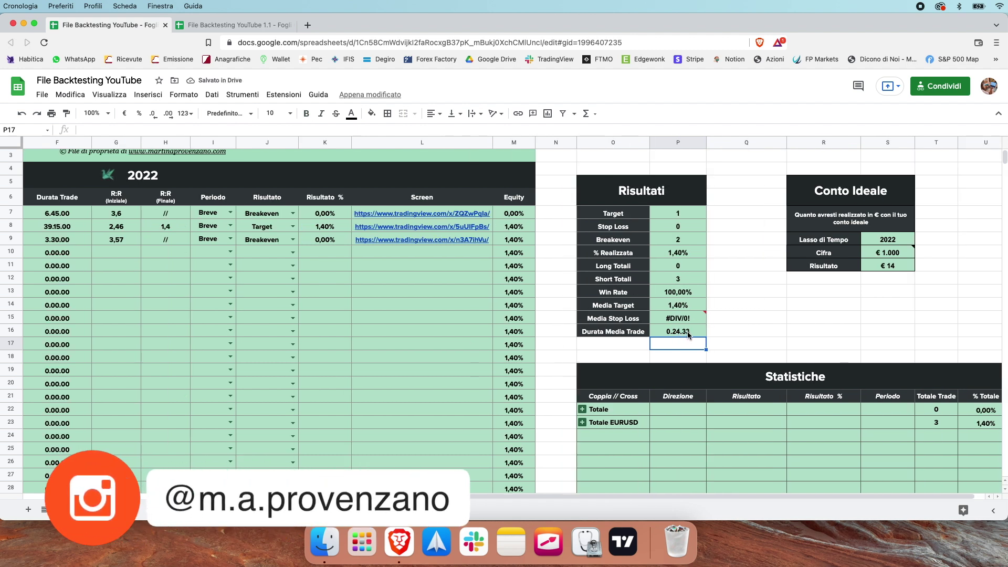
scroll(688, 333, left, 2)
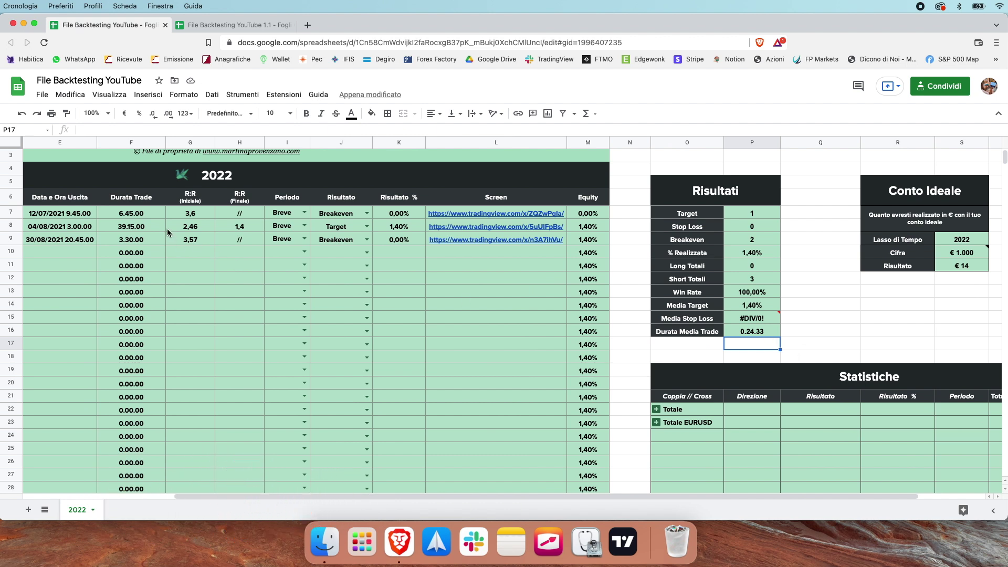
click(150, 217)
click(150, 231)
click(146, 242)
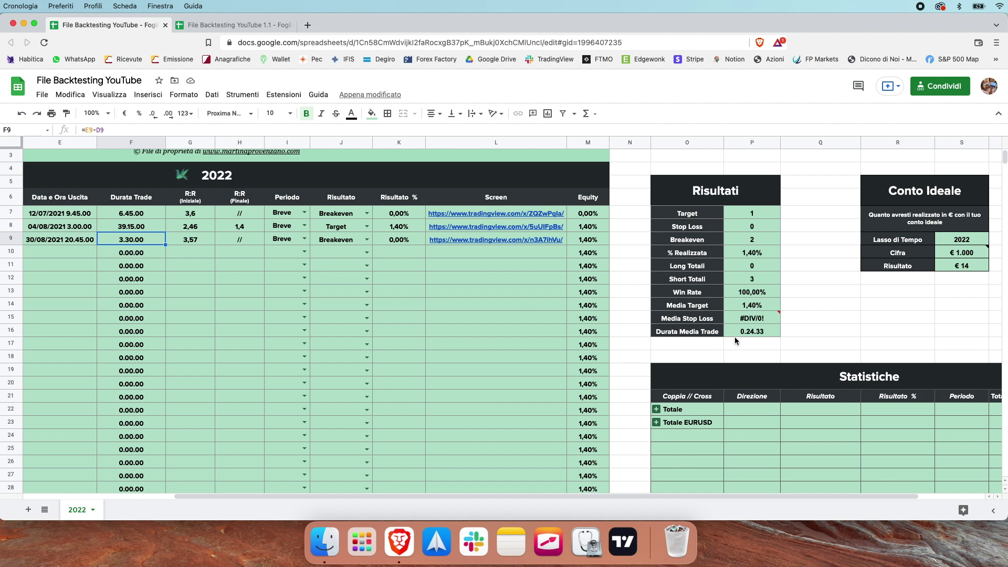
Step: Examine how the Durata Media Trade formula in P16 relates to the Durata Trade column, including its rows without trade dates
click(756, 335)
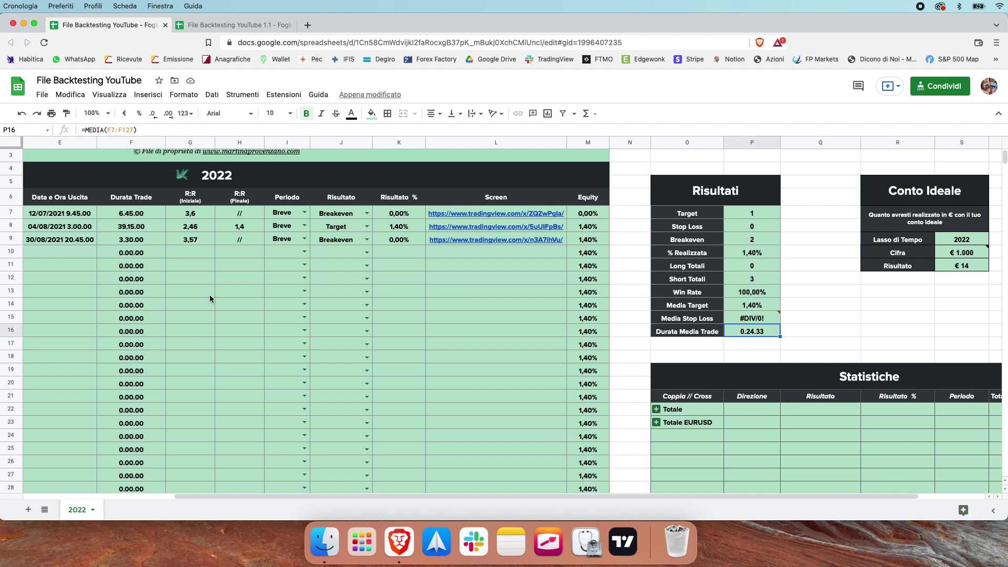
scroll(428, 309, left, 3)
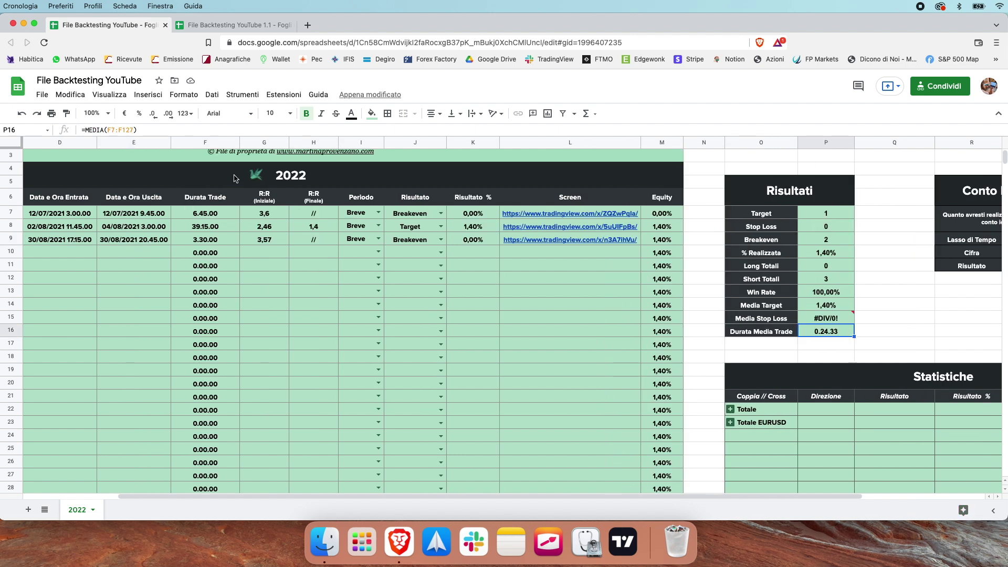
click(206, 143)
click(209, 322)
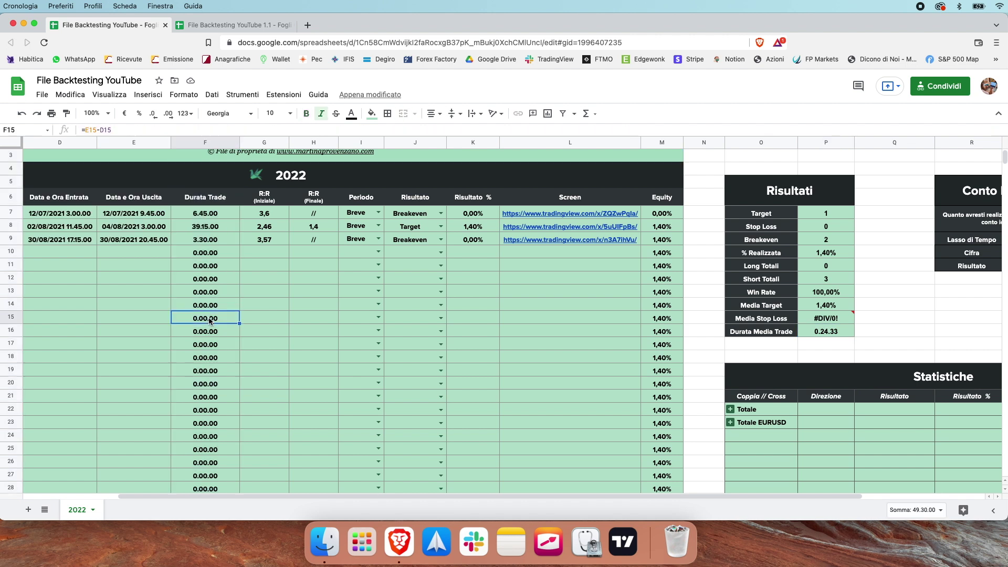
key(Up)
key(Up)
key(Up)
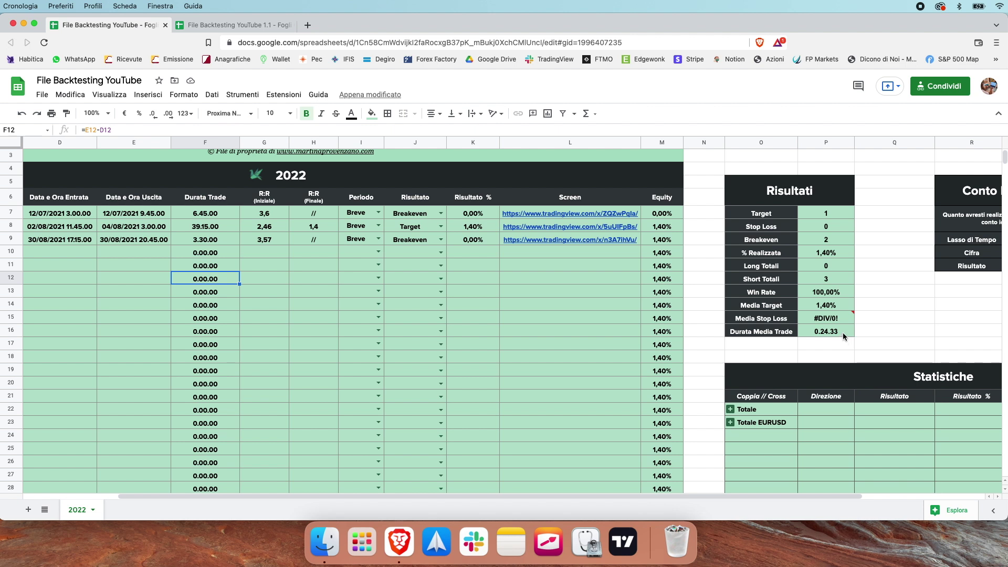
drag(219, 215, 226, 319)
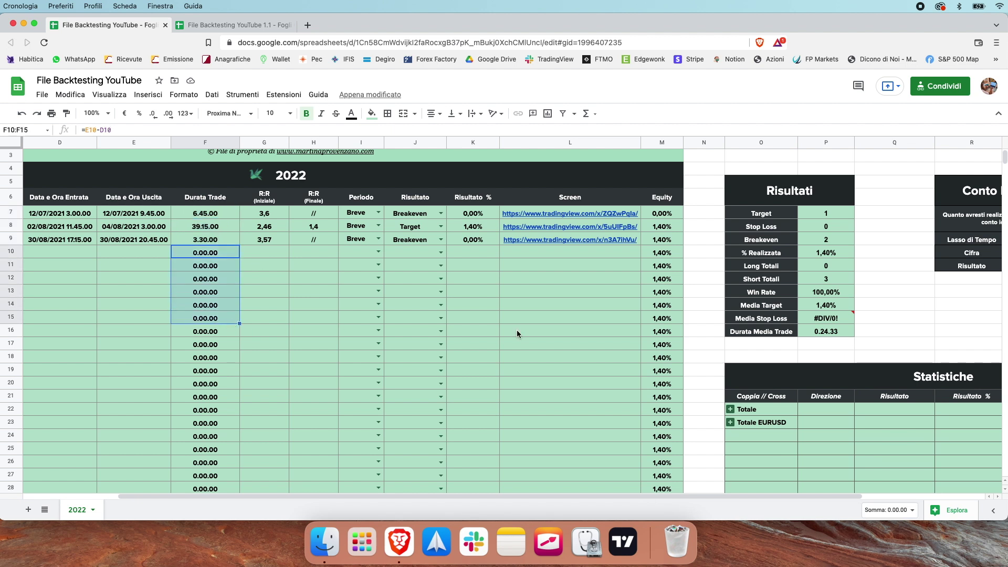
click(862, 333)
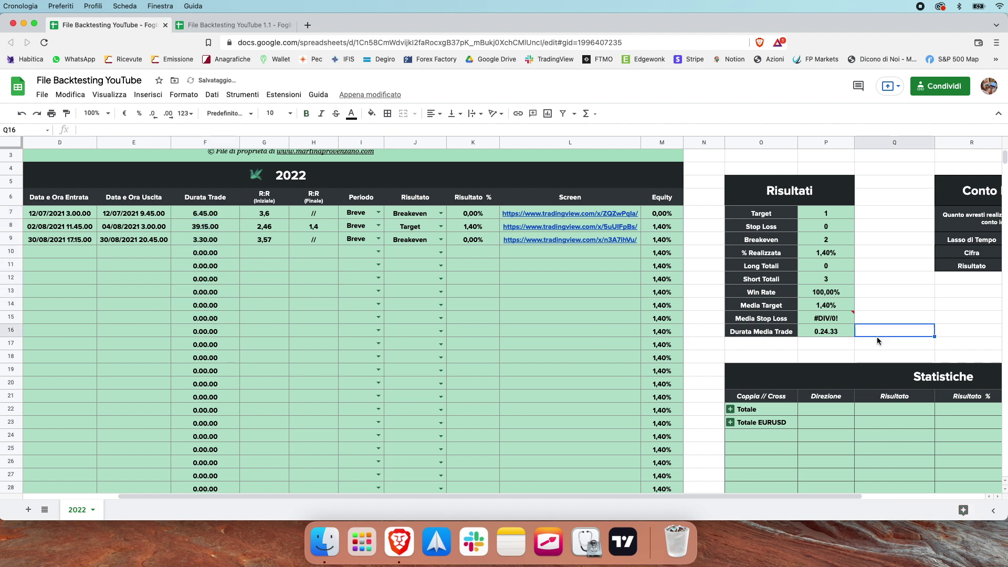
Step: Change the P16 formula to =MEDIA.SE(F7:F127;">0") so the average covers only durations greater than zero
double_click(843, 332)
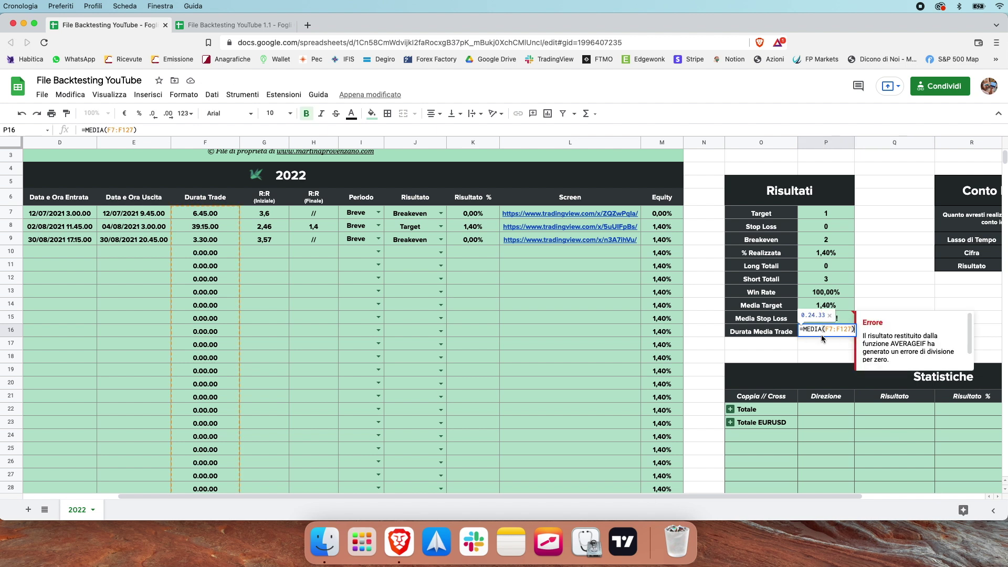
click(821, 330)
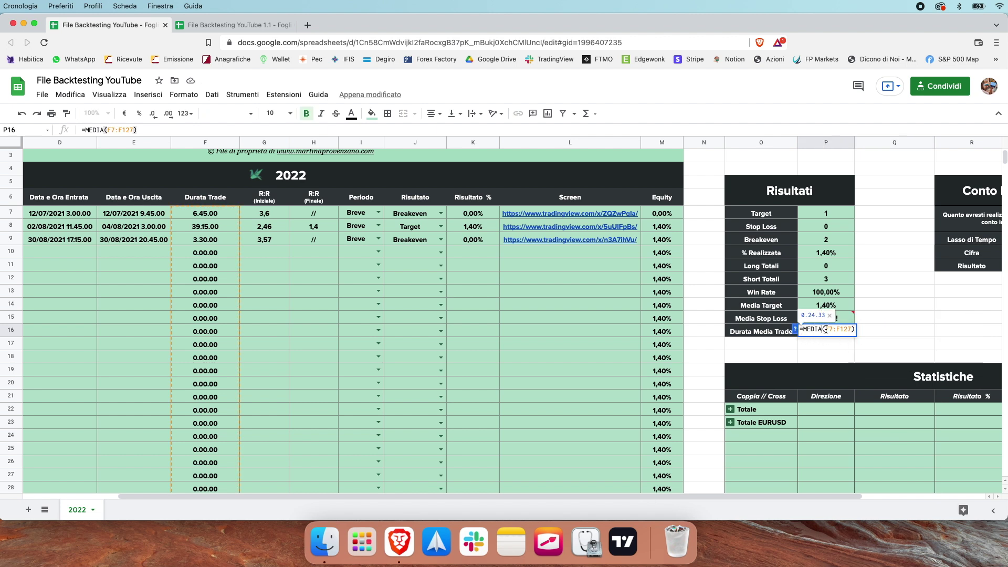
text(.SE)
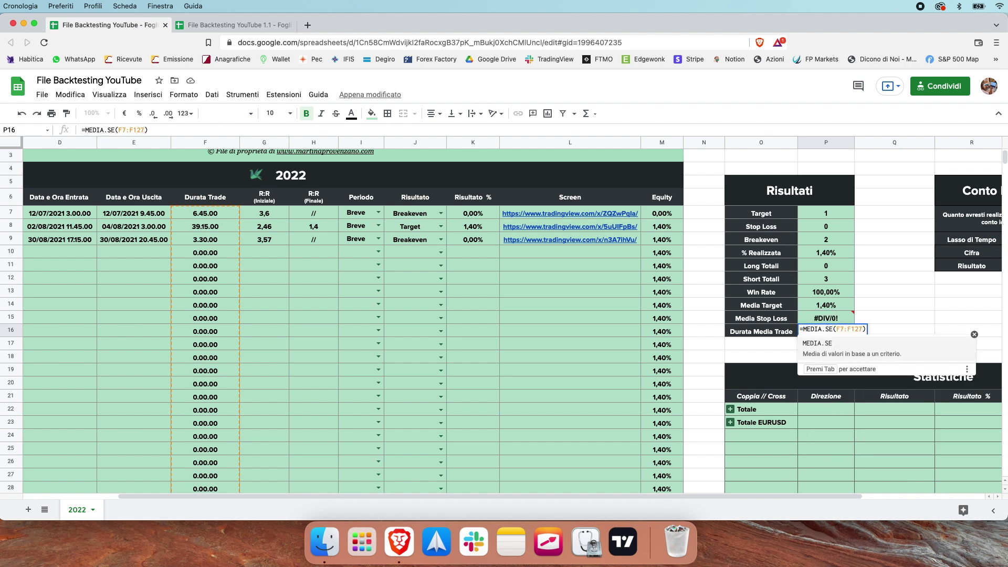
click(864, 330)
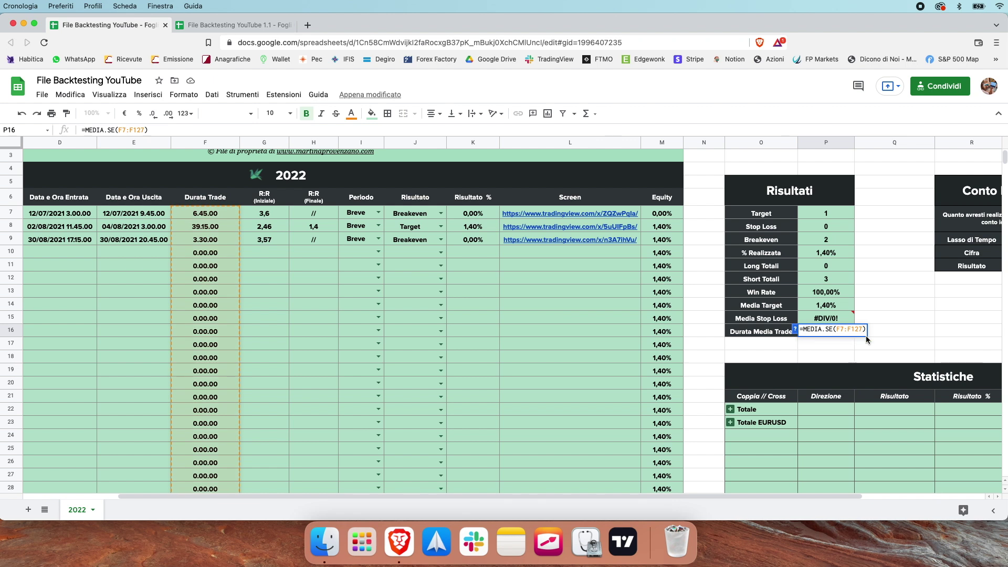
text(;">0")
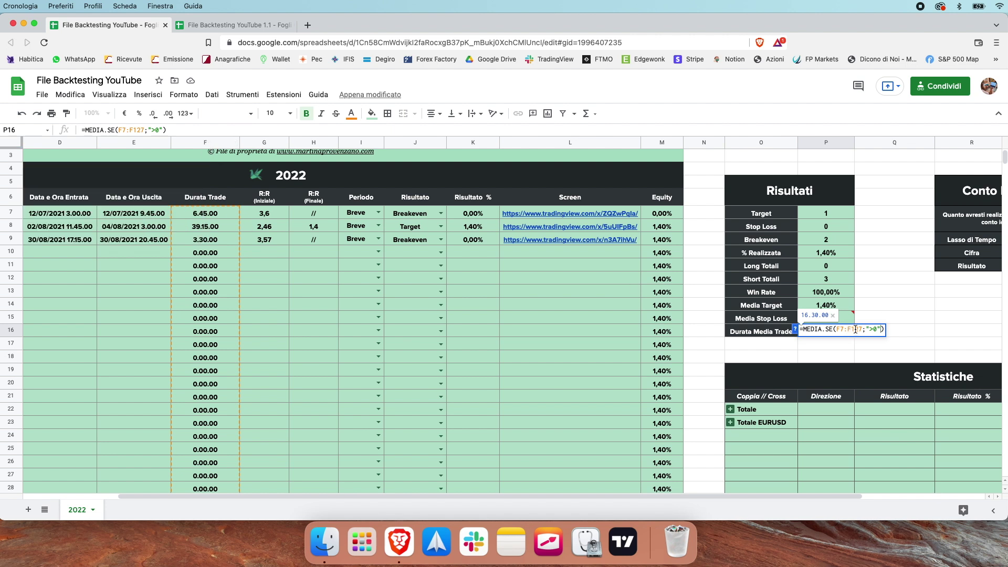
double_click(831, 329)
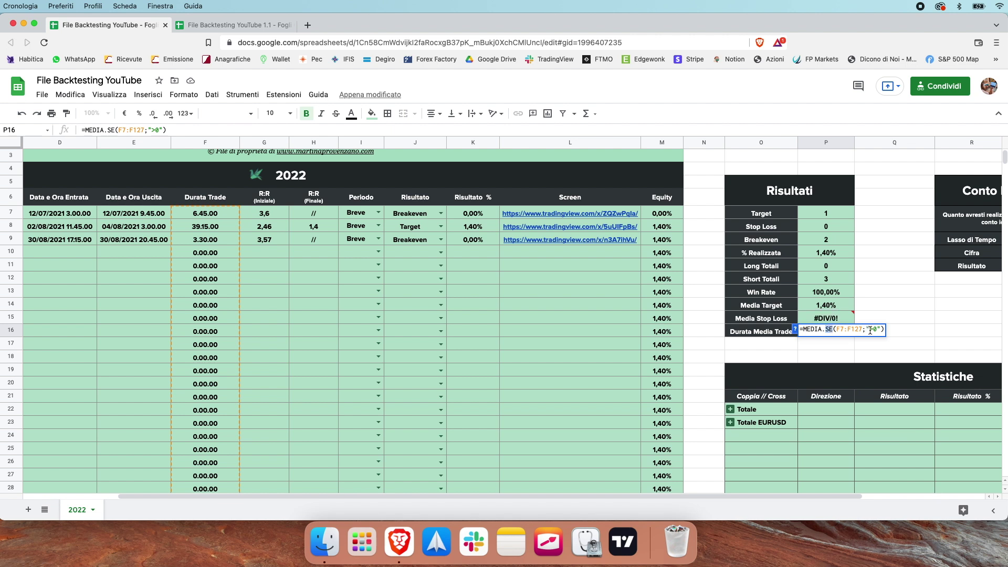
key(Return)
click(840, 332)
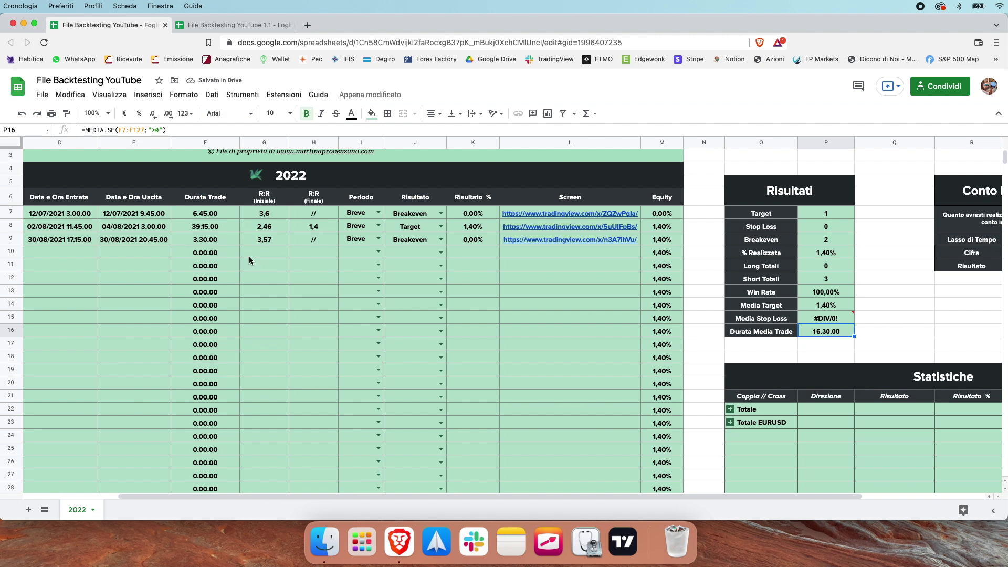
Step: Check the Durata Trade cells F7 through F10 against the average and inspect the formula in F10
click(217, 217)
click(217, 225)
click(217, 239)
click(231, 254)
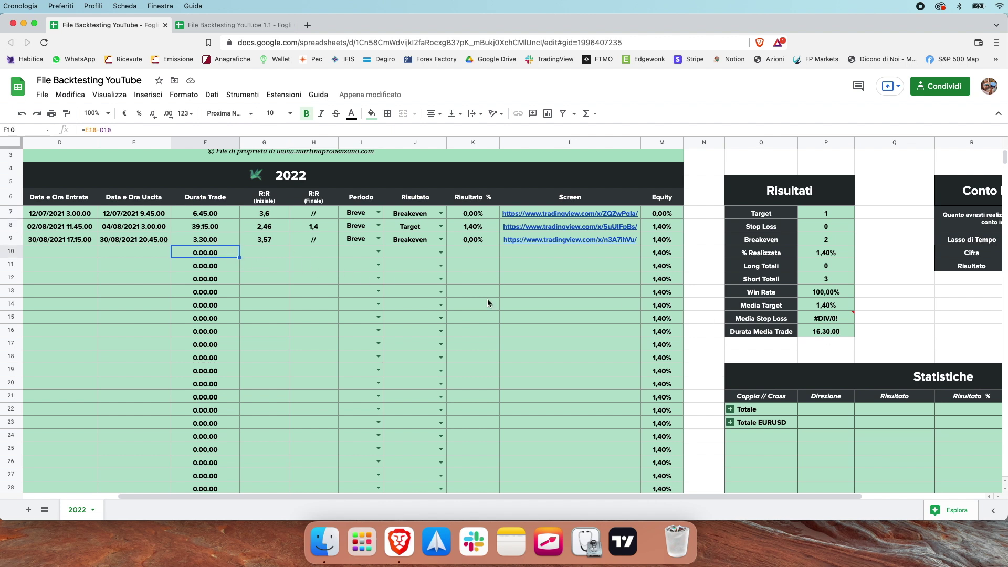
double_click(208, 254)
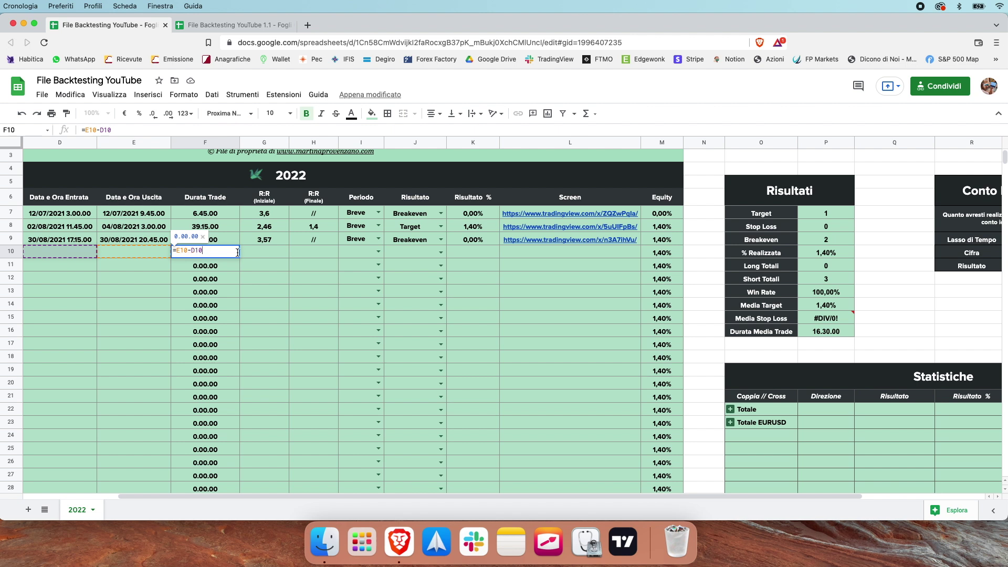
key(Return)
Step: Add test dates to row 10, with 30/08/2021 as the entry in D10 and 31/08/2021 as the exit in E10
scroll(237, 254, left, 3)
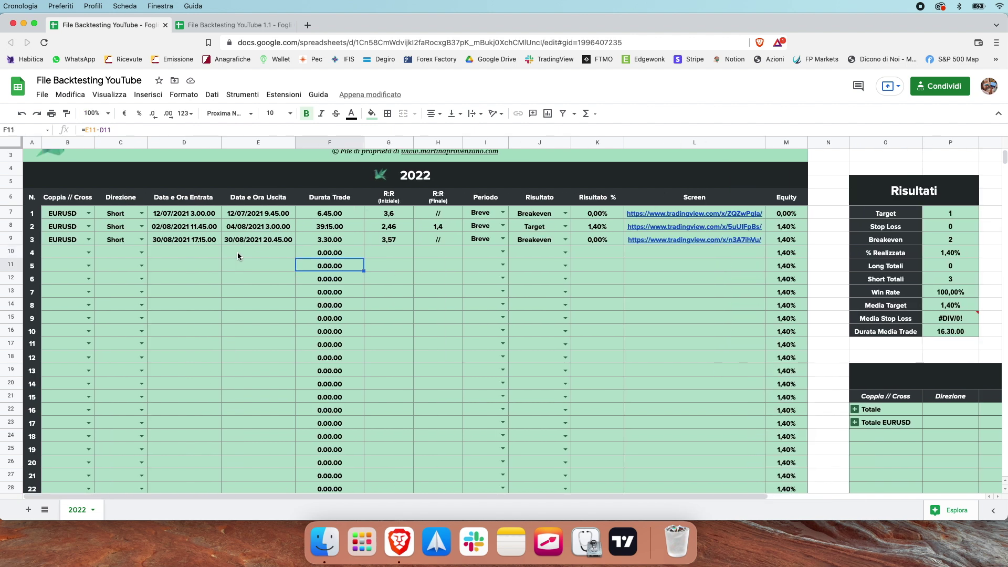
click(194, 251)
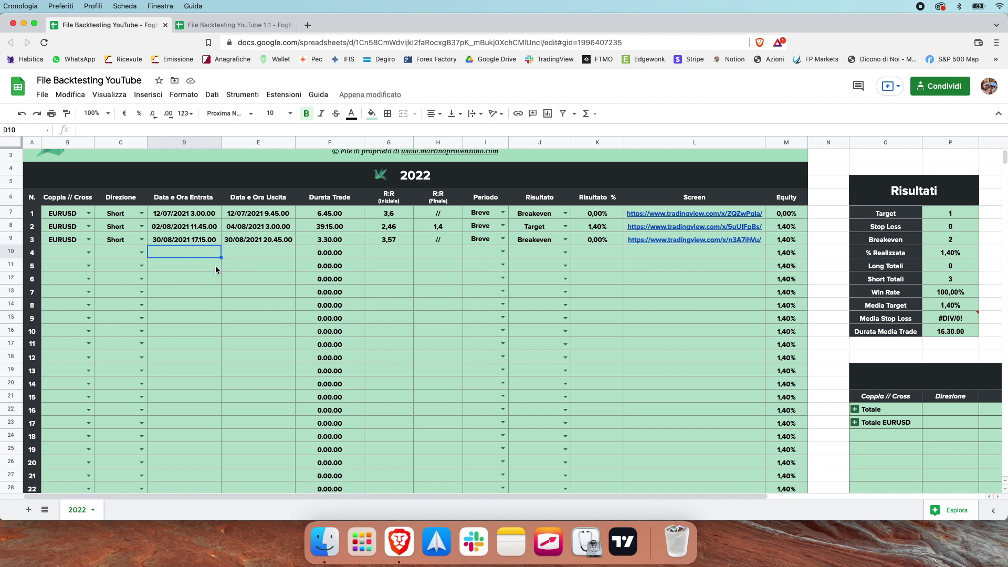
text(30/08/2021)
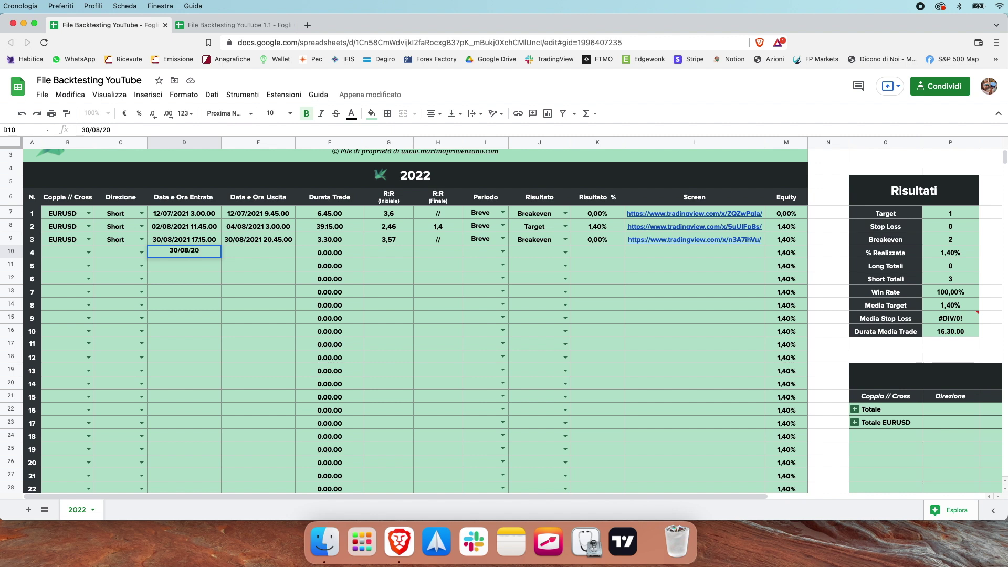
key(Return)
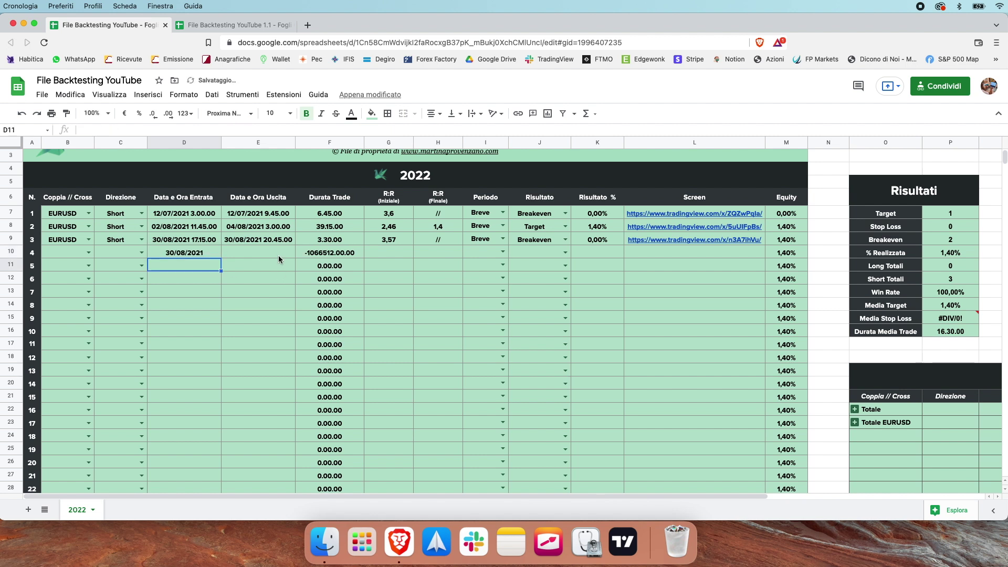
click(259, 251)
text(2)
text(31/)
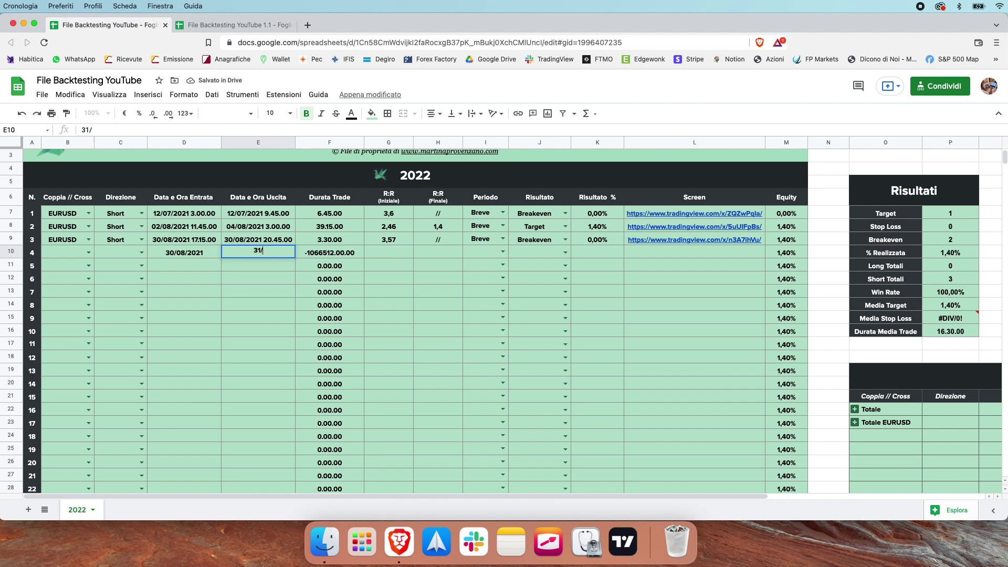
text(08/2021)
key(Return)
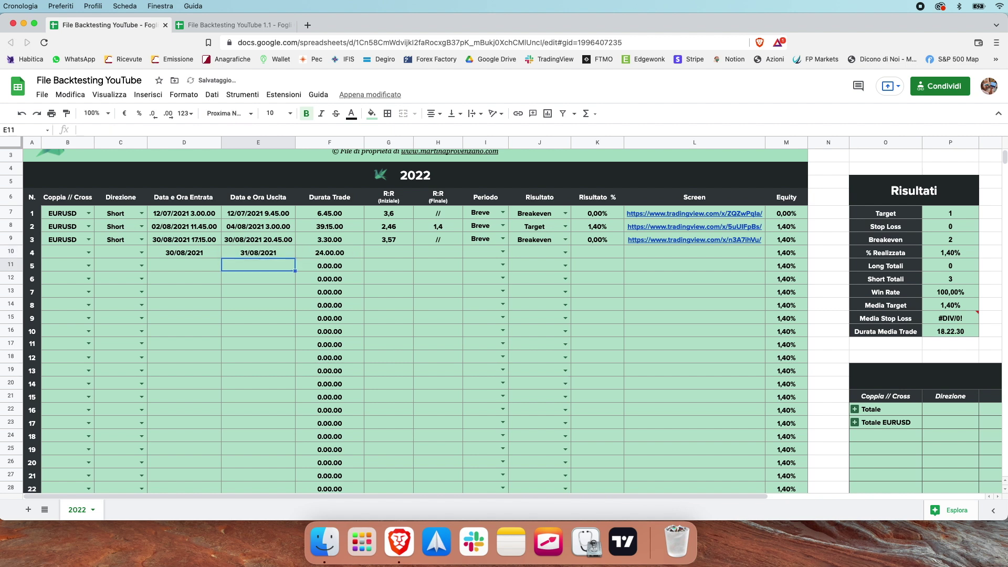
Step: Check the Durata Media Trade average in P16 with the test trade included, and clear the test dates from D10:E10
scroll(351, 266, right, 1)
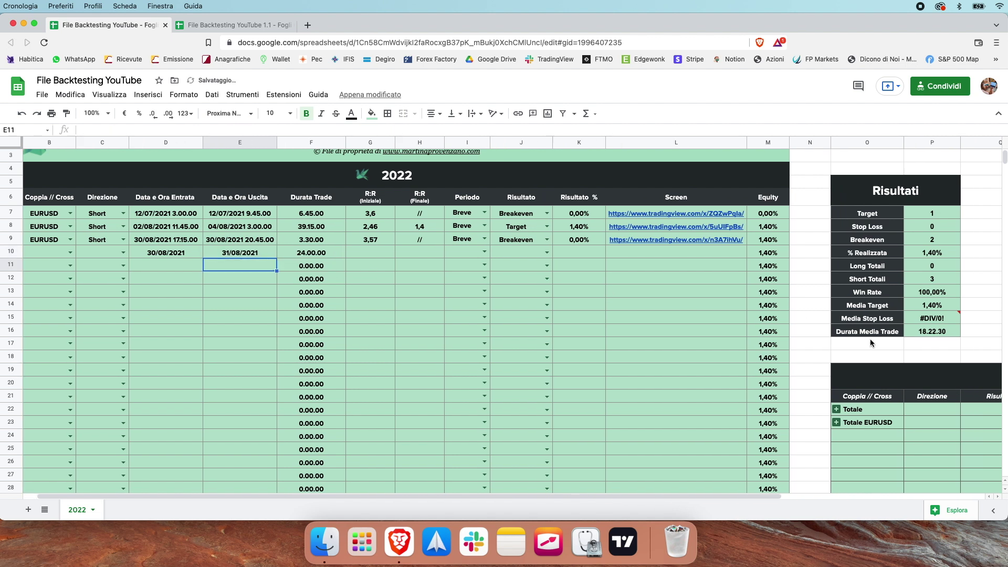
click(931, 336)
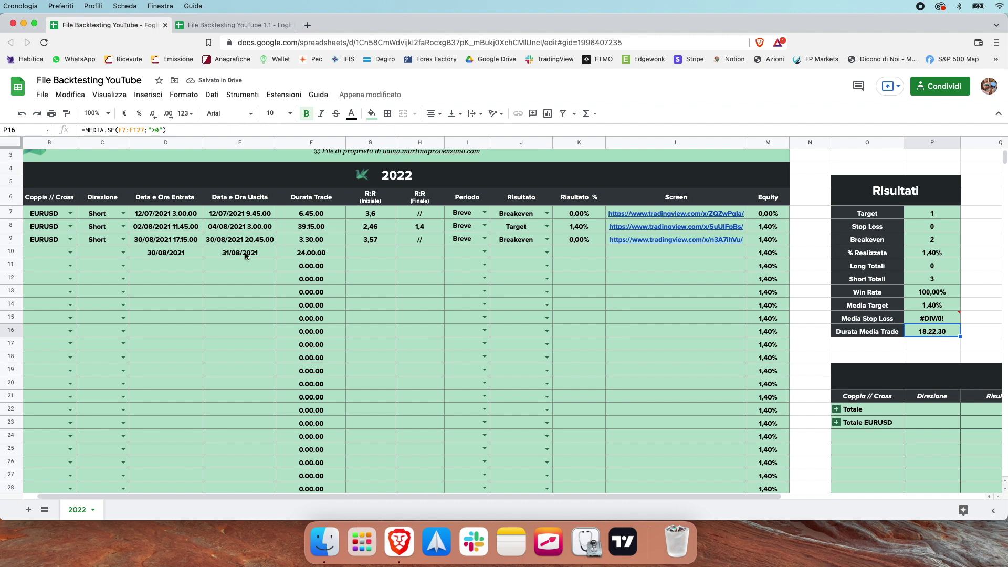
drag(165, 254, 242, 254)
key(Delete)
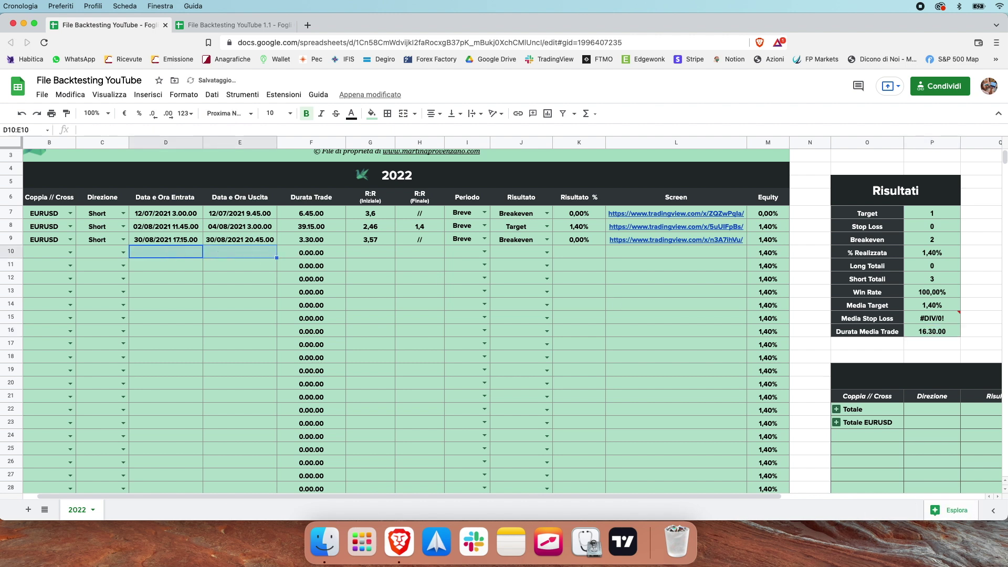
click(469, 290)
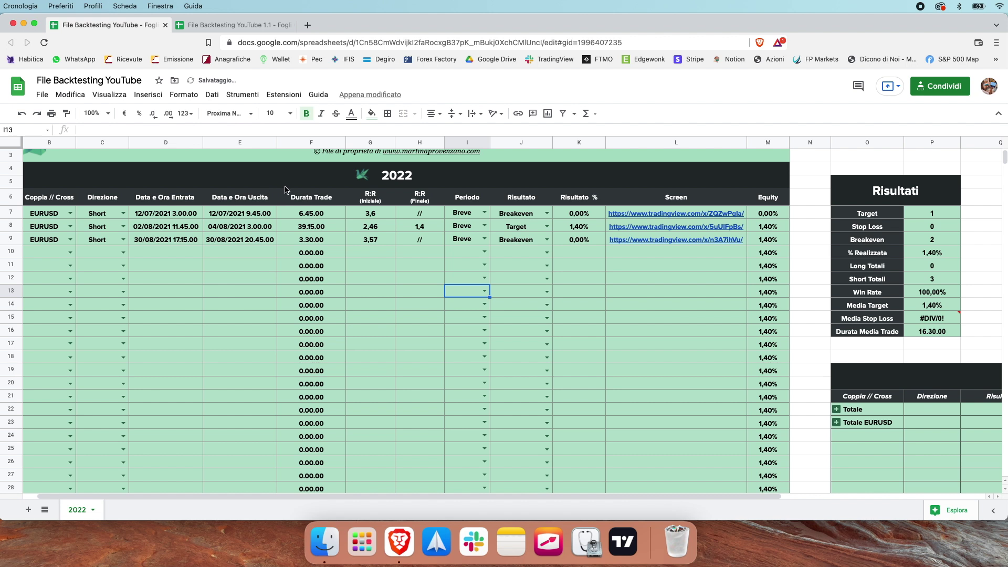
Step: Review the Durata Trade heading and the Durata Media Trade row, and switch to the File Backtesting YouTube 1.1 spreadsheet
click(300, 198)
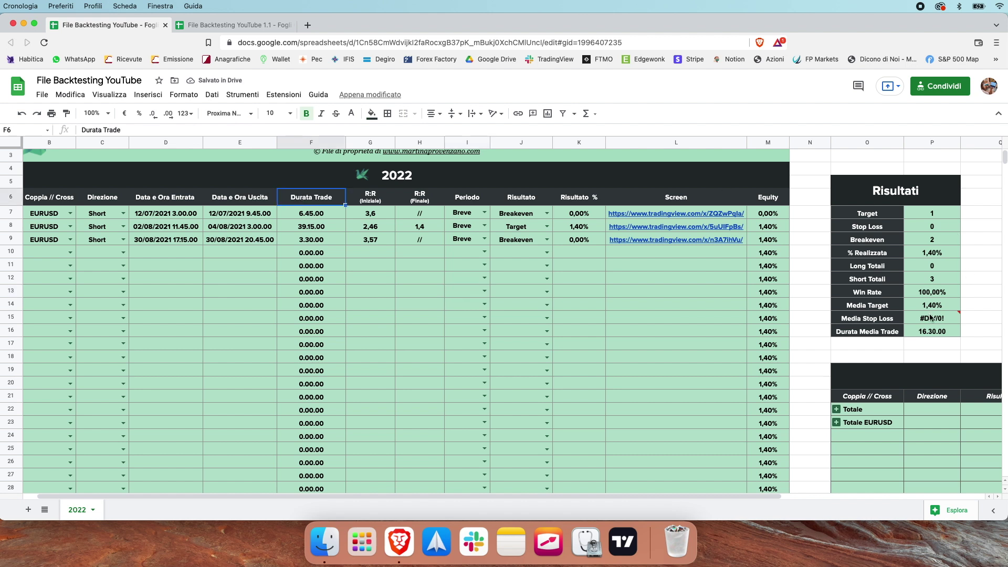
drag(878, 332, 931, 332)
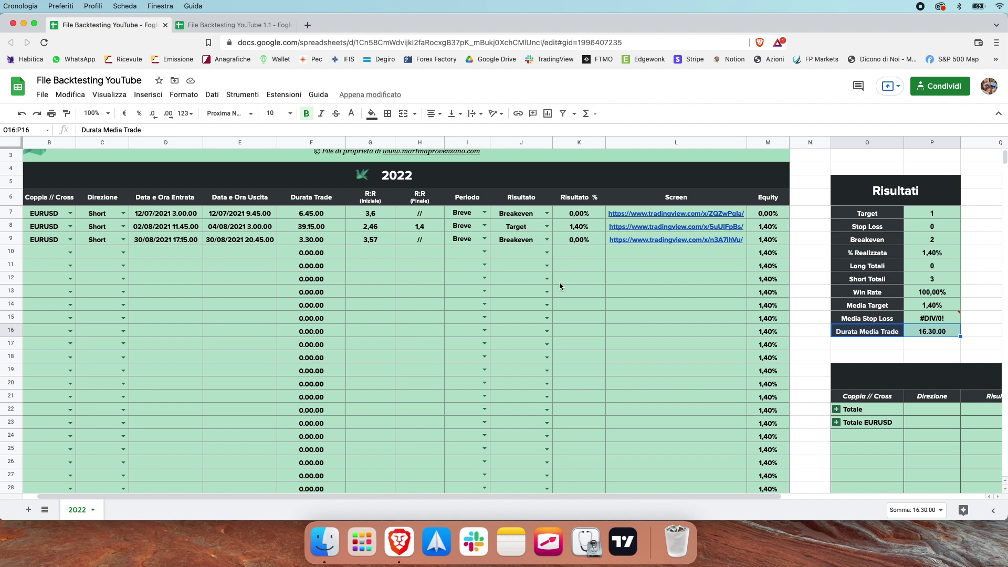
click(273, 28)
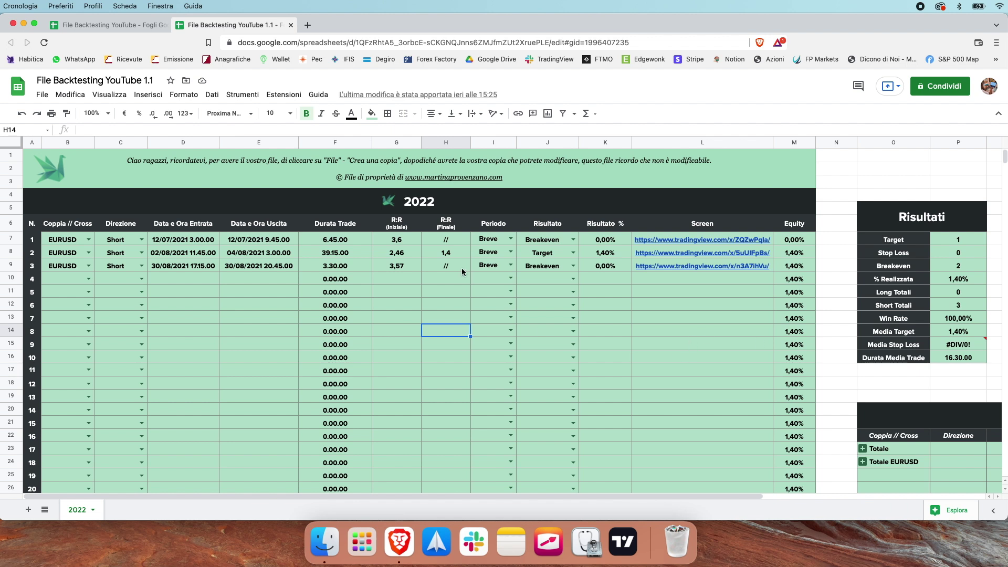
mouse_move(365, 191)
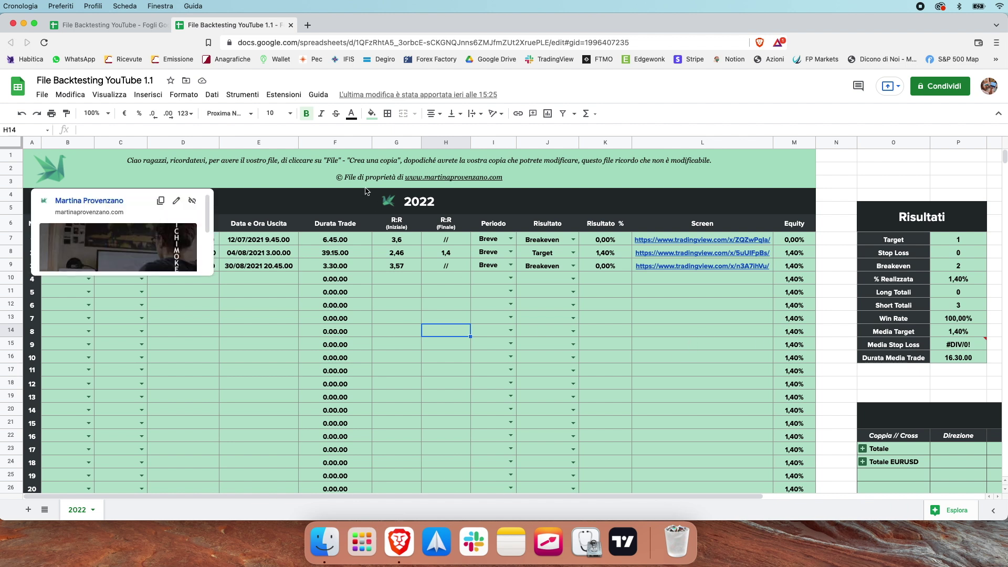